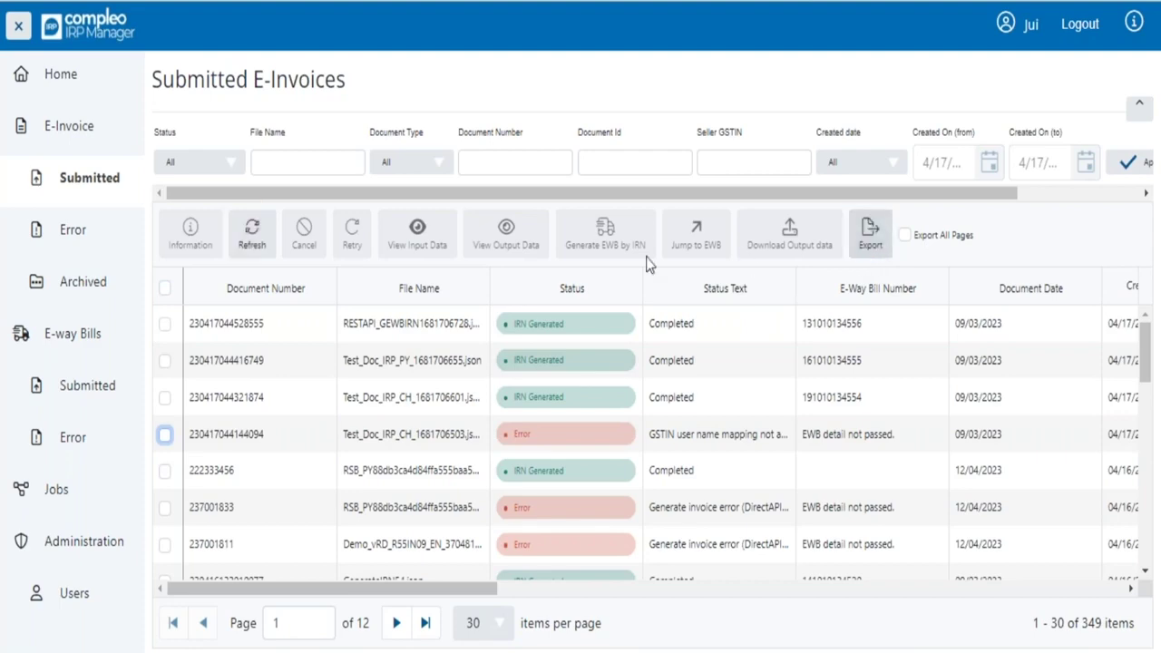
left_click(252, 245)
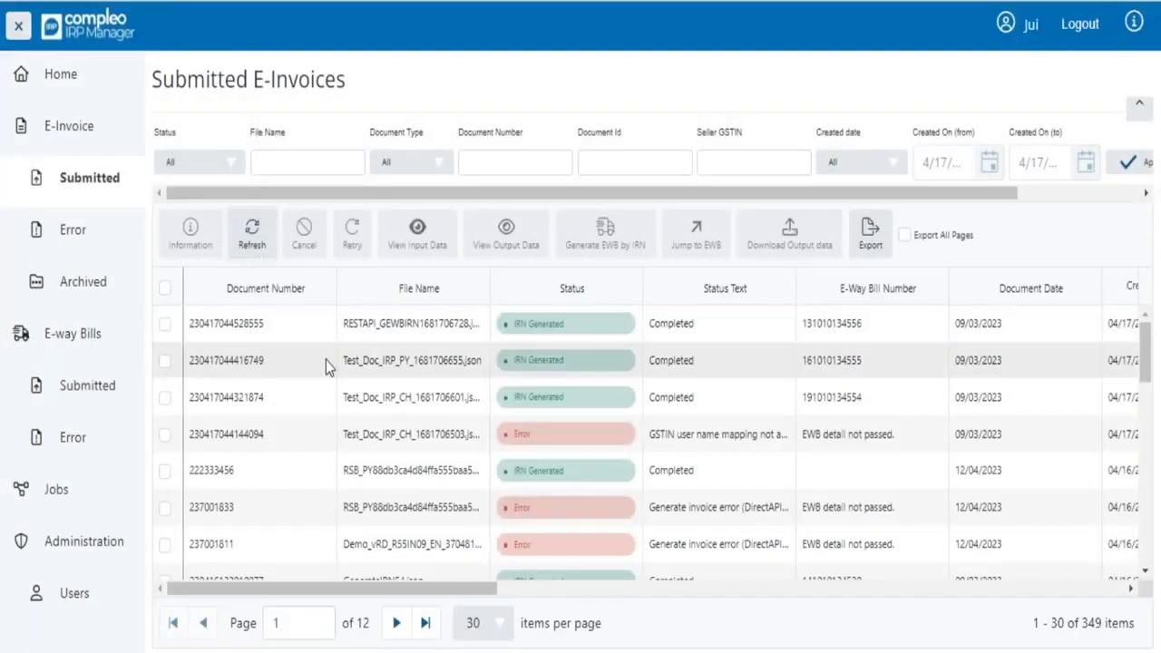
left_click(164, 324)
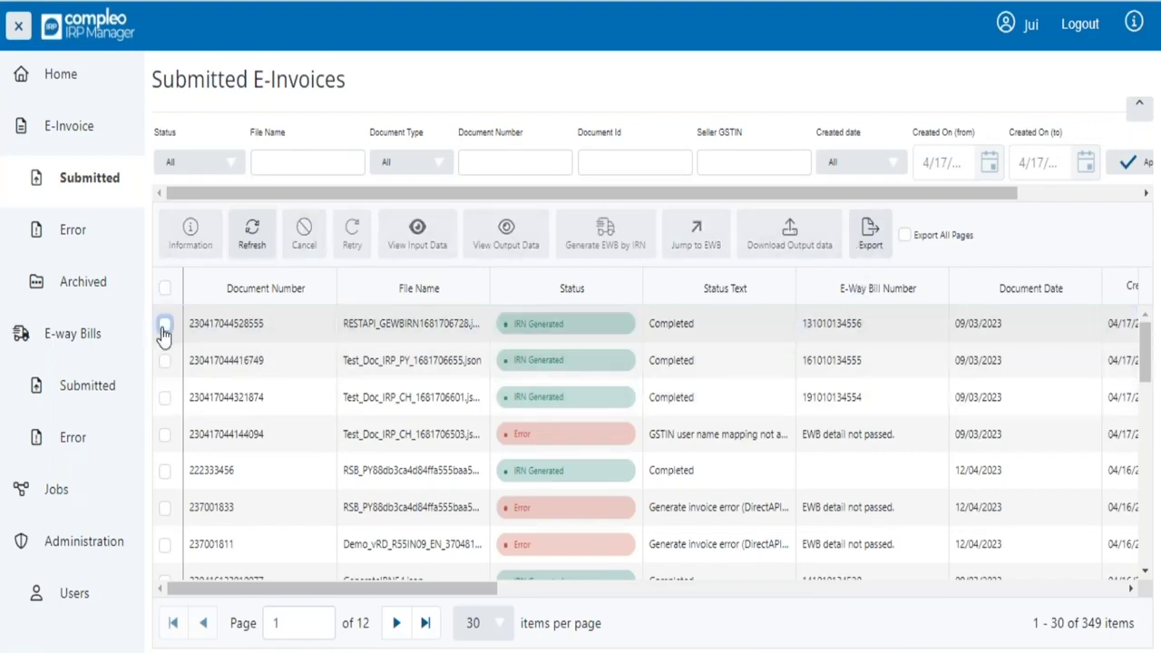
left_click(165, 324)
left_click(869, 257)
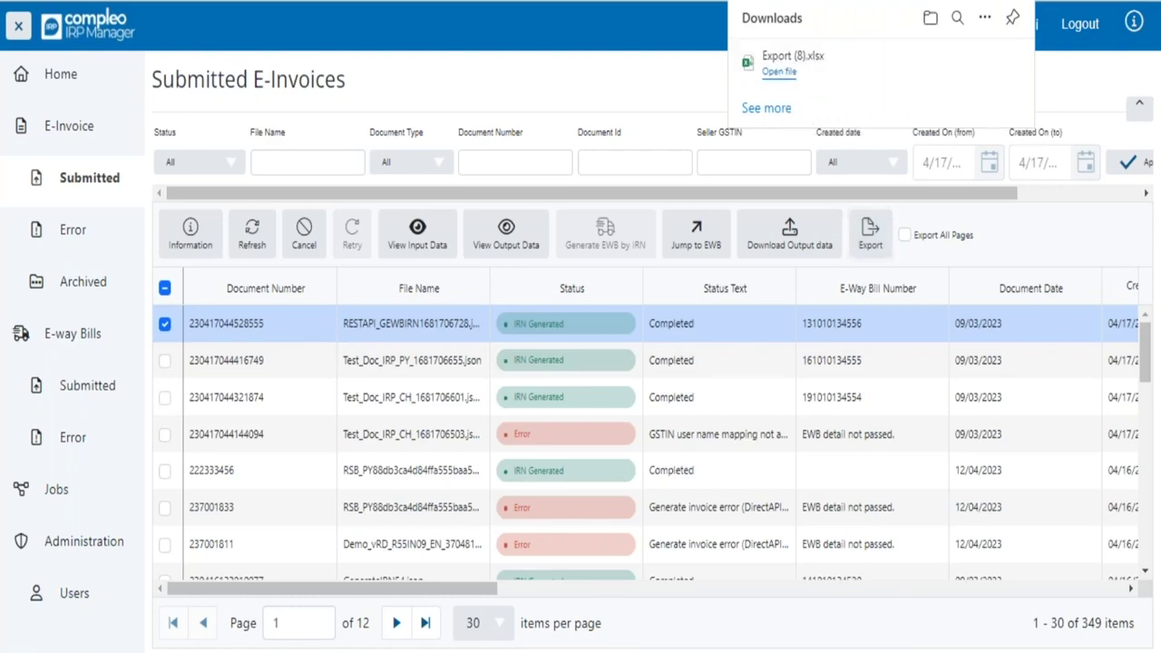
left_click(789, 62)
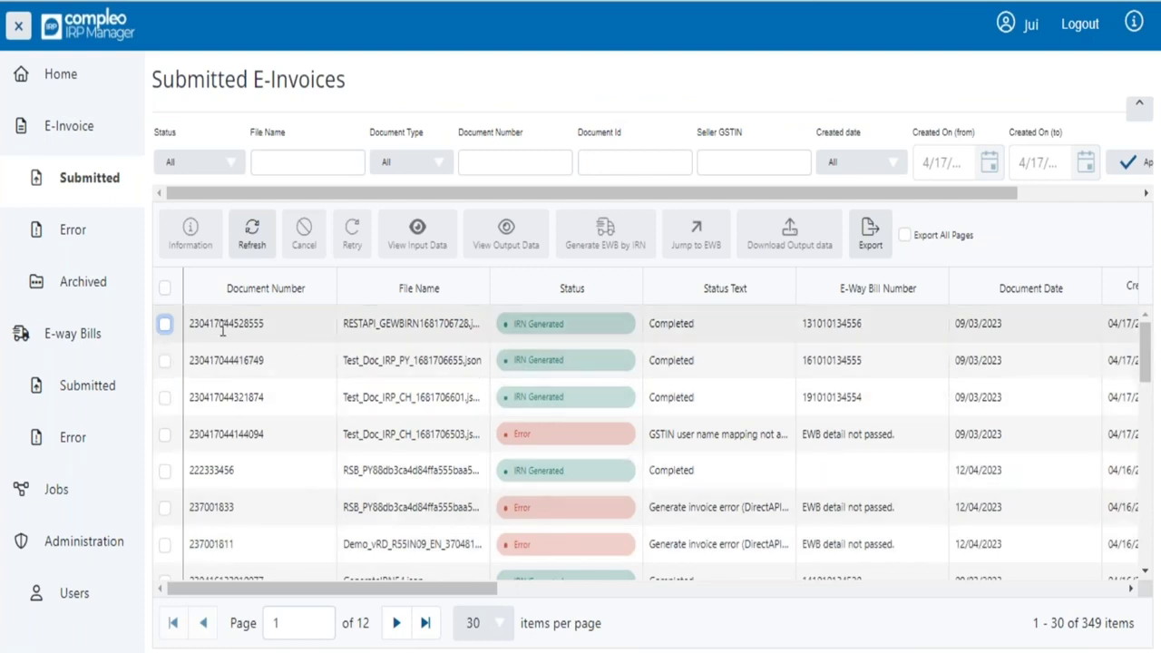
left_click(164, 326)
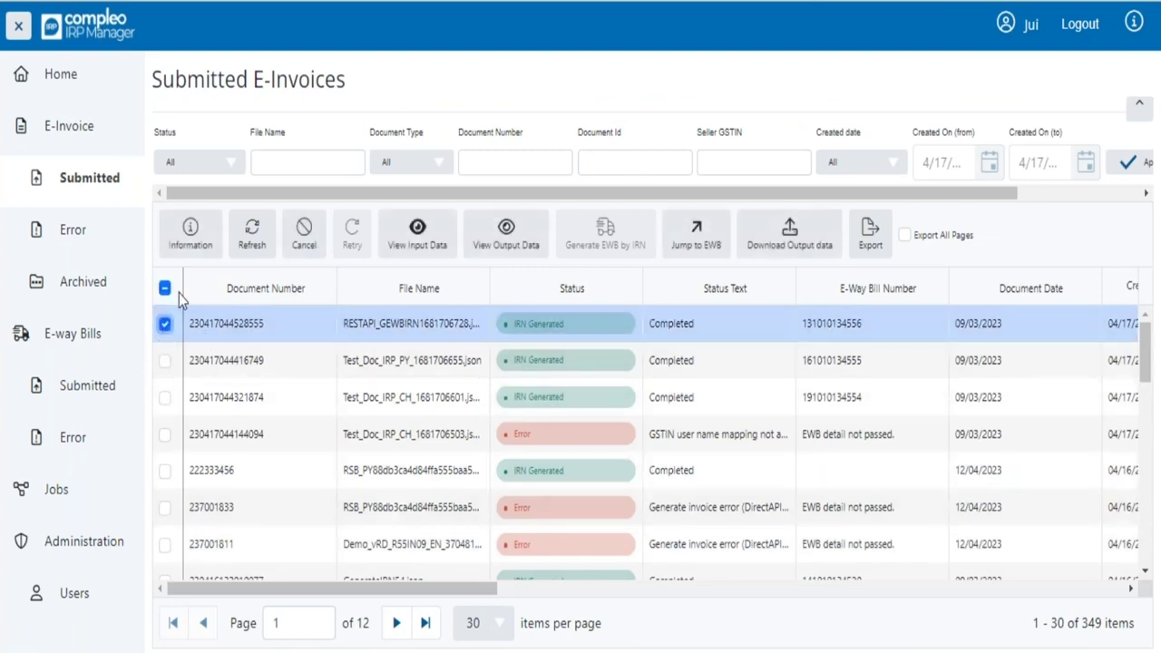
left_click(190, 243)
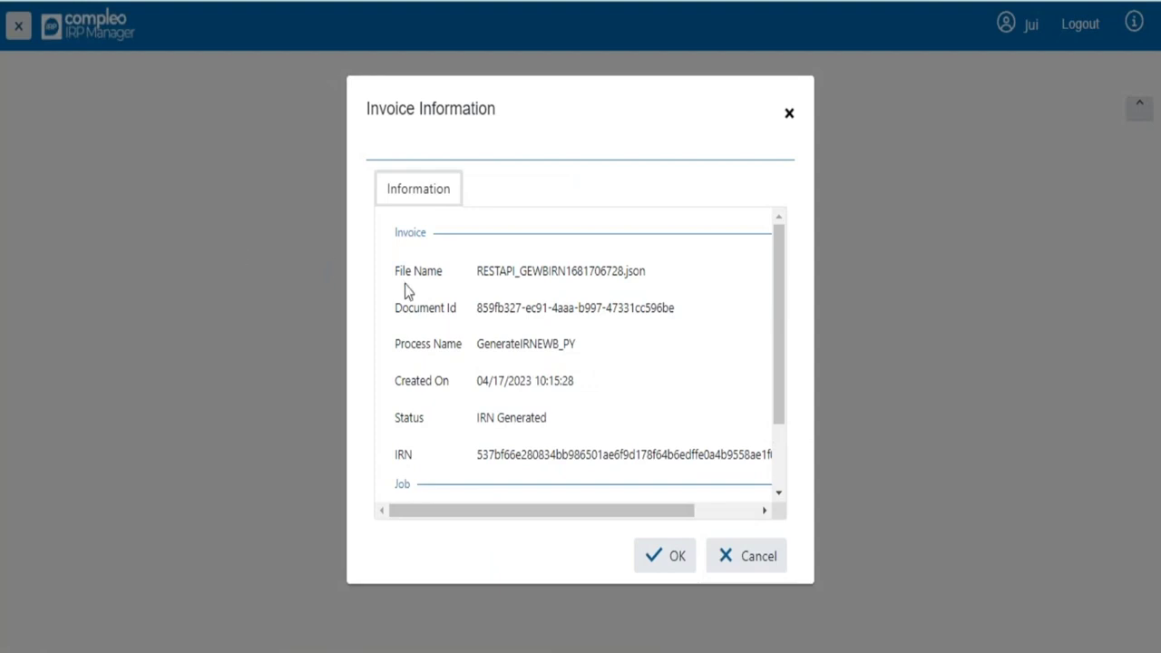
scroll(504, 425, "down", 1)
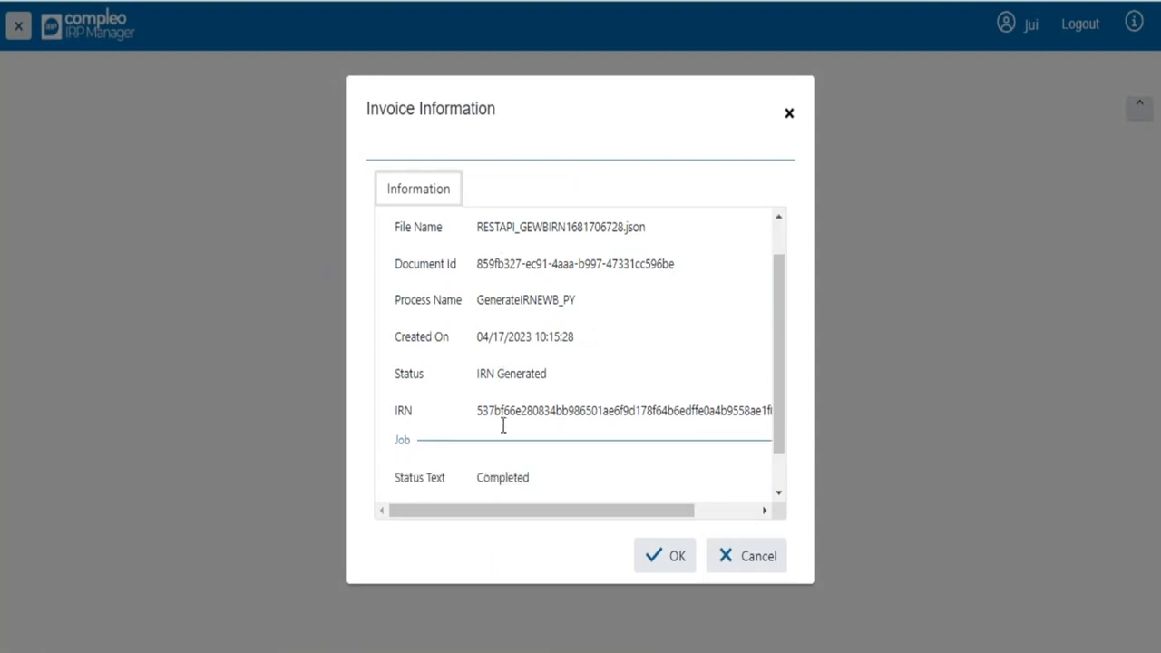
scroll(503, 425, "down", 1)
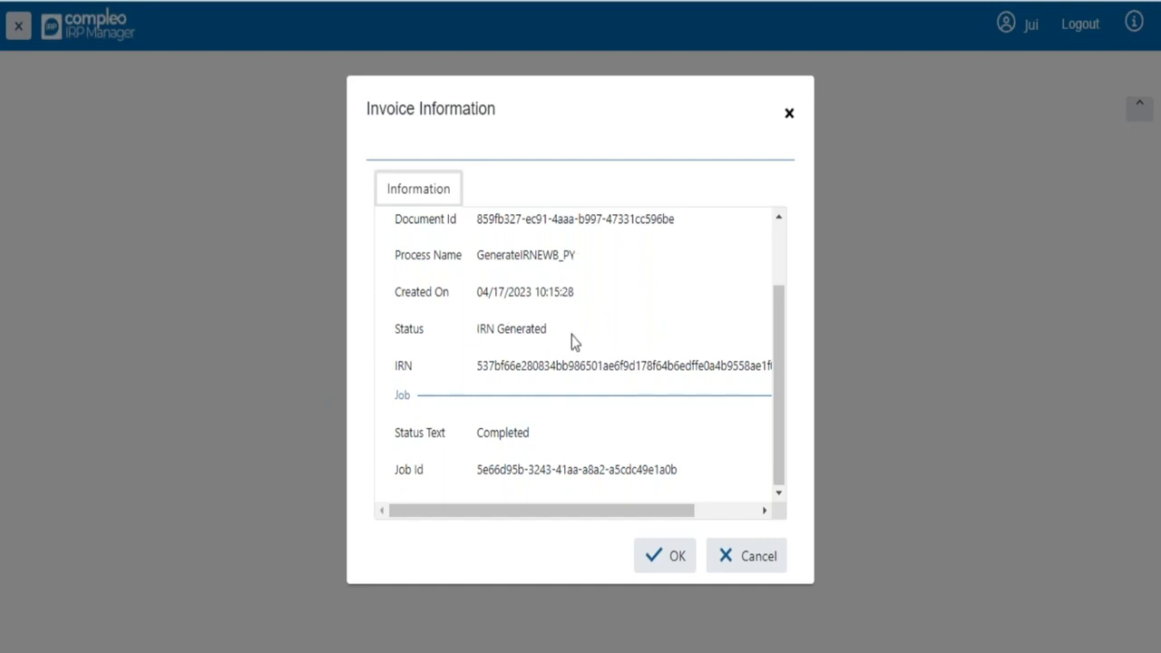
left_click_drag(678, 469, 475, 478)
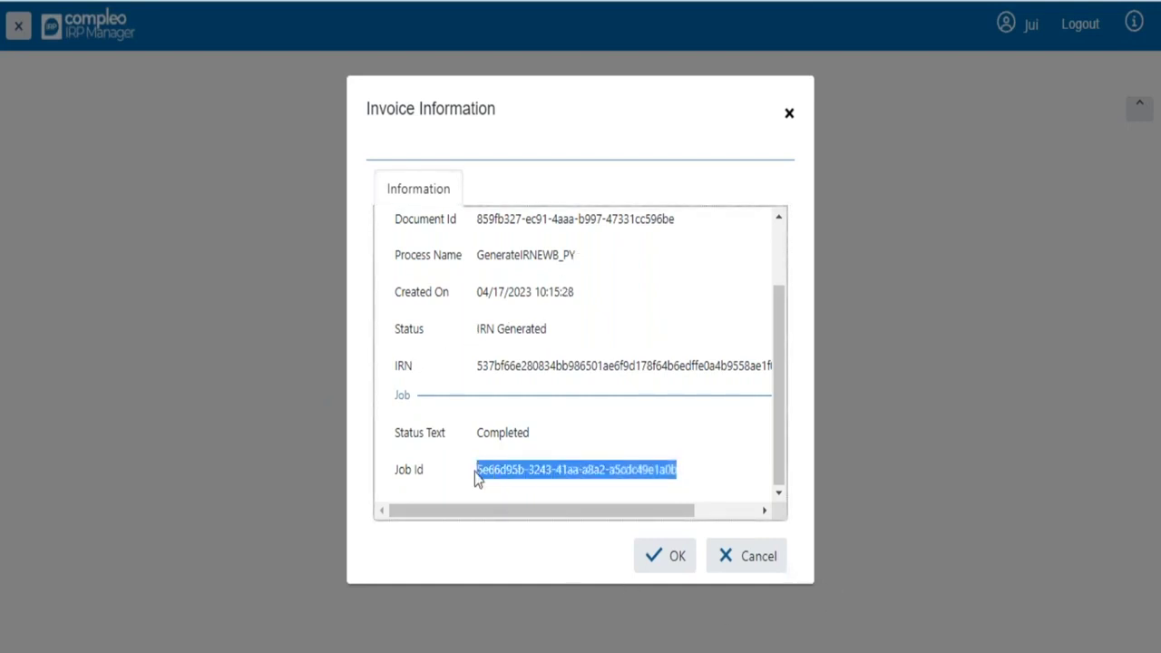
left_click(735, 566)
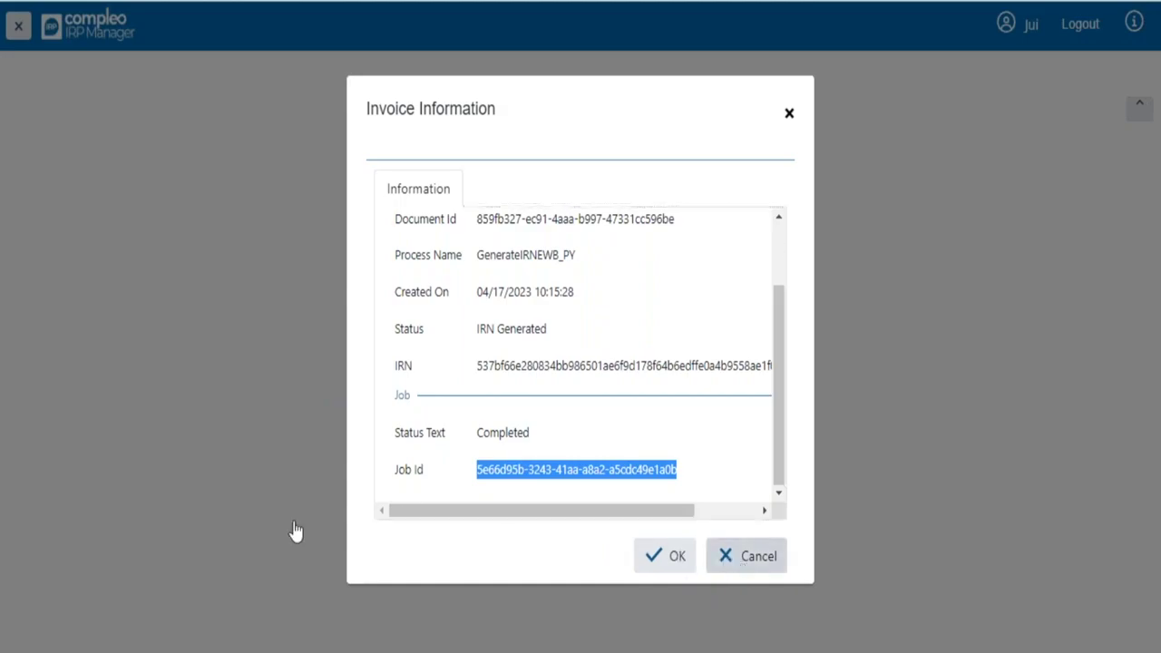
- Filter the Jobs list by the copied Job Id to find its Completed job
left_click(71, 494)
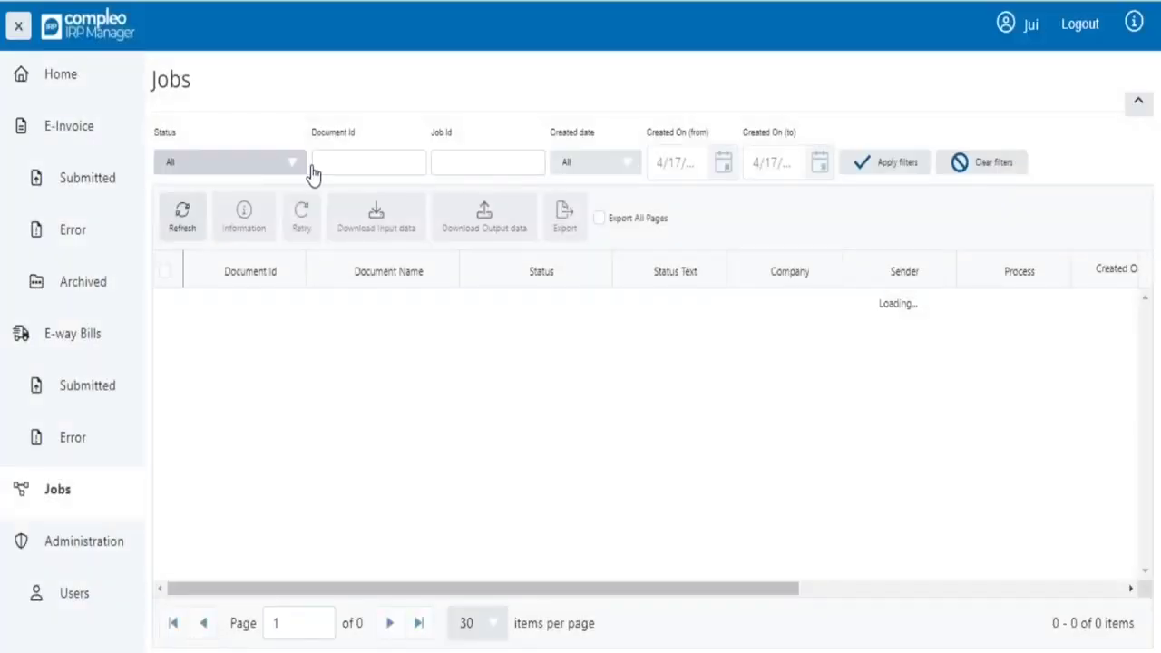
left_click(522, 162)
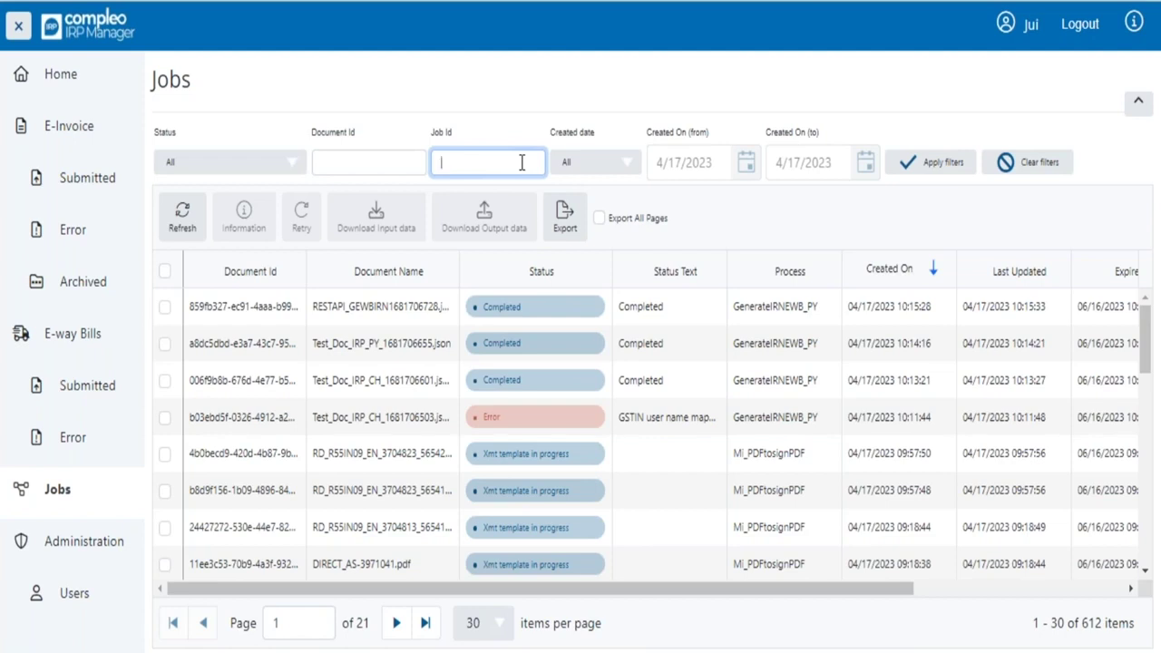
key("ctrl+v")
key("Return")
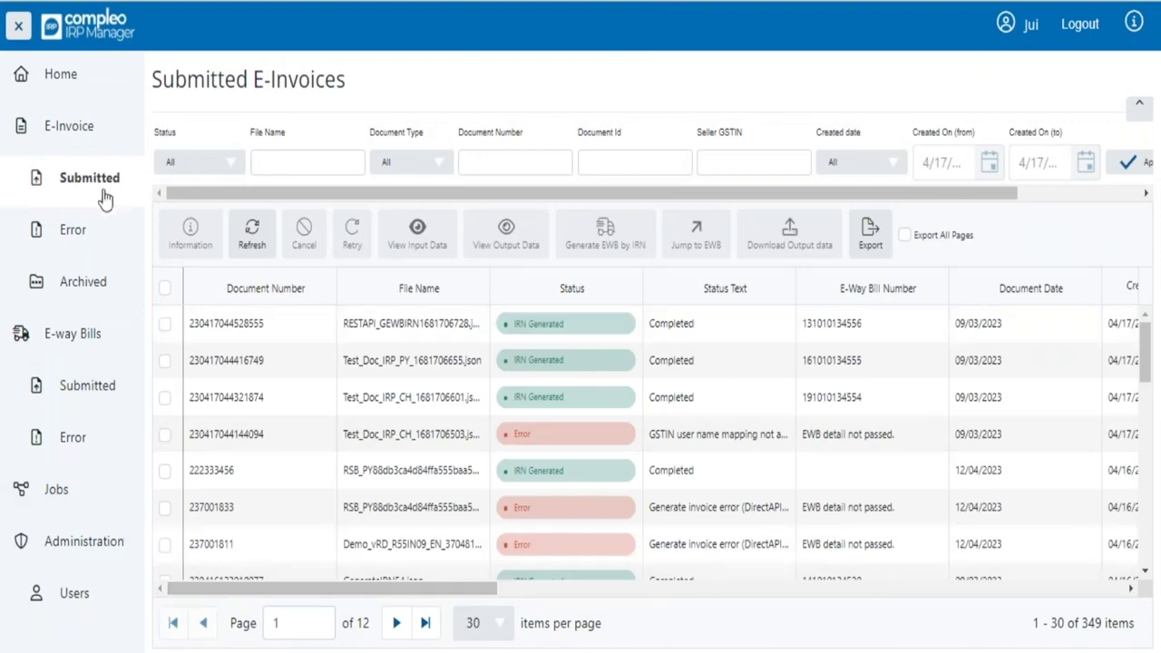
scroll(635, 435, "down", 10)
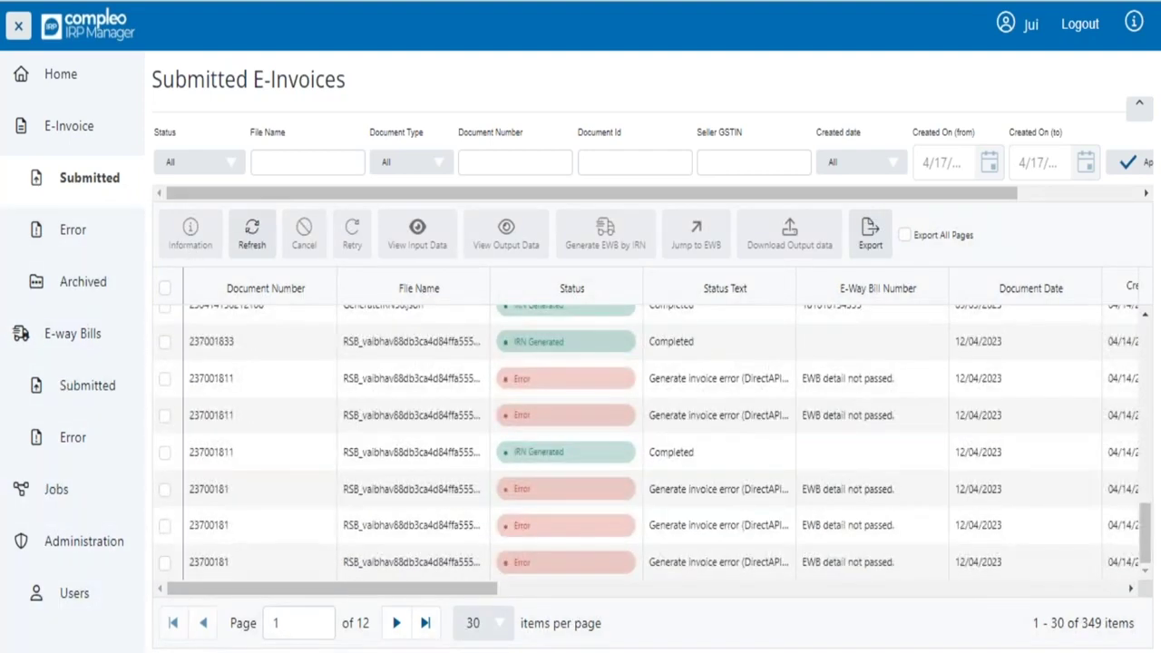
scroll(406, 454, "up", 3)
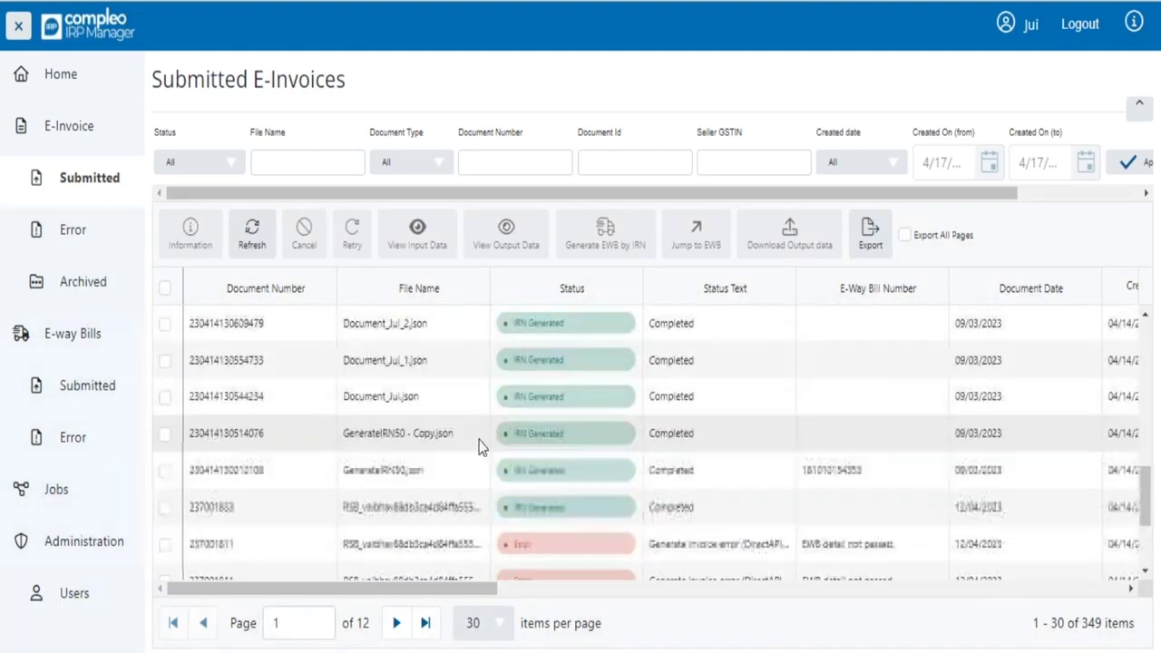
scroll(442, 453, "up", 5)
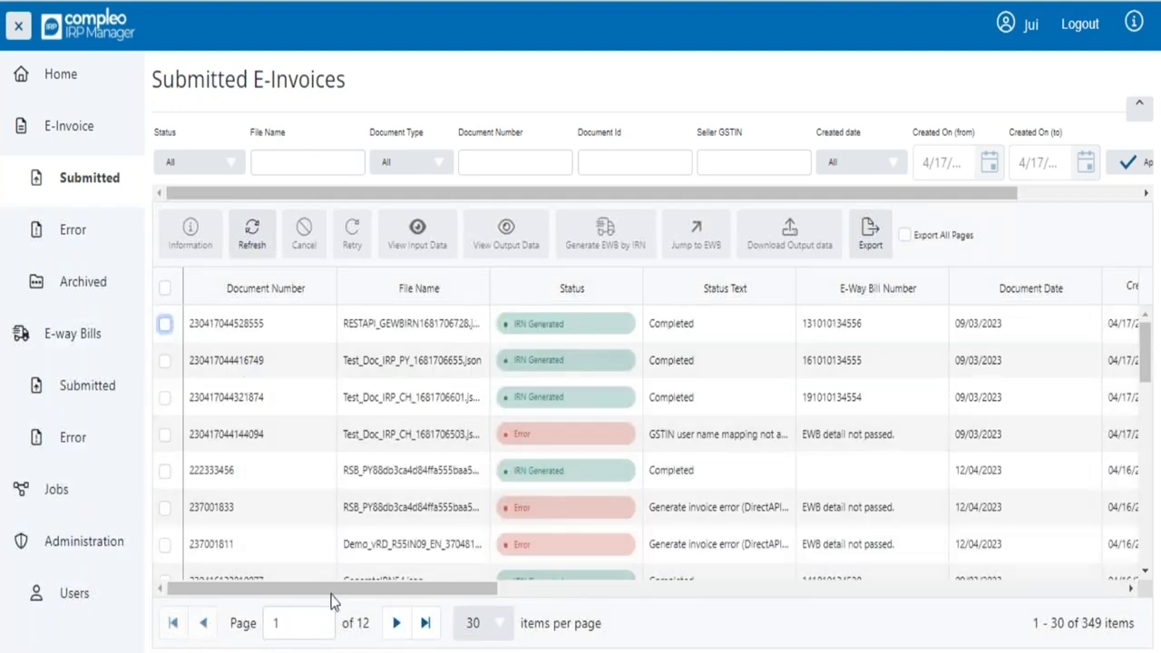
scroll(302, 560, "down", 3)
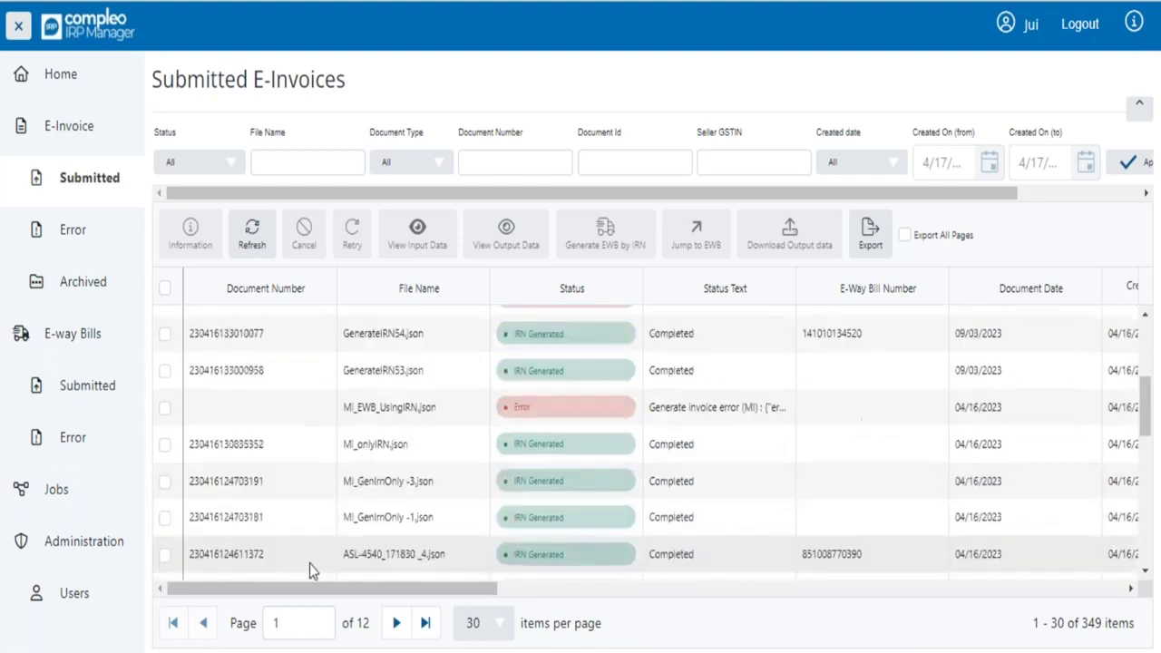
scroll(301, 513, "up", 3)
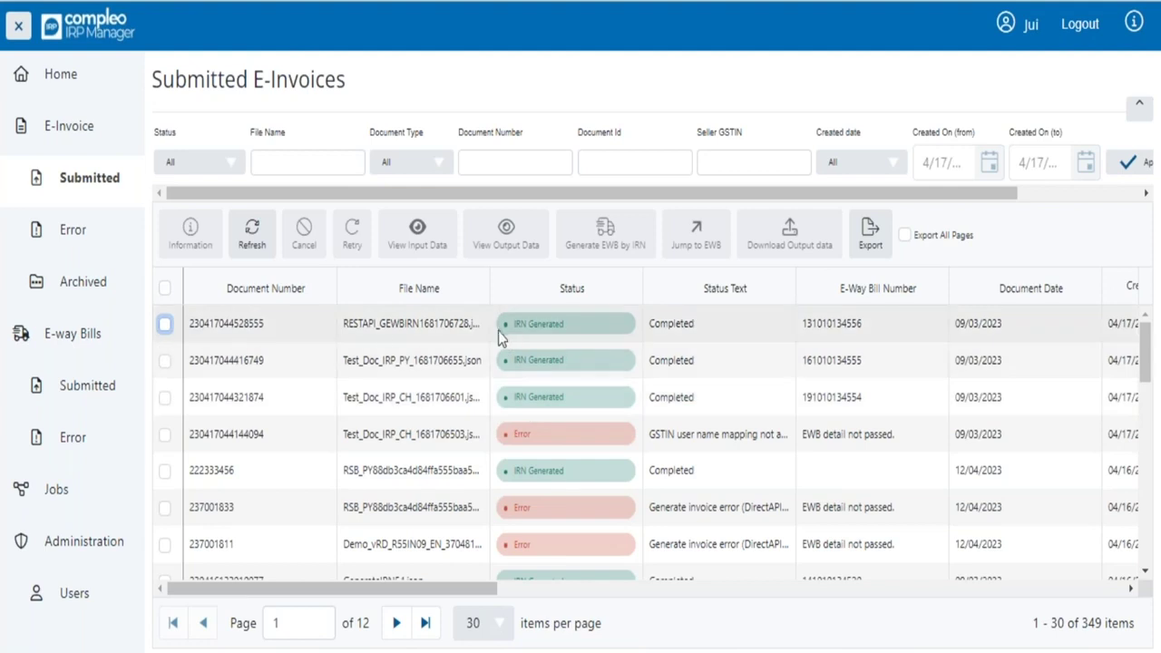
- Begin cancelling the first invoice's IRN with reason Order Cancelled and a remark that the order was cancelled today
left_click(165, 324)
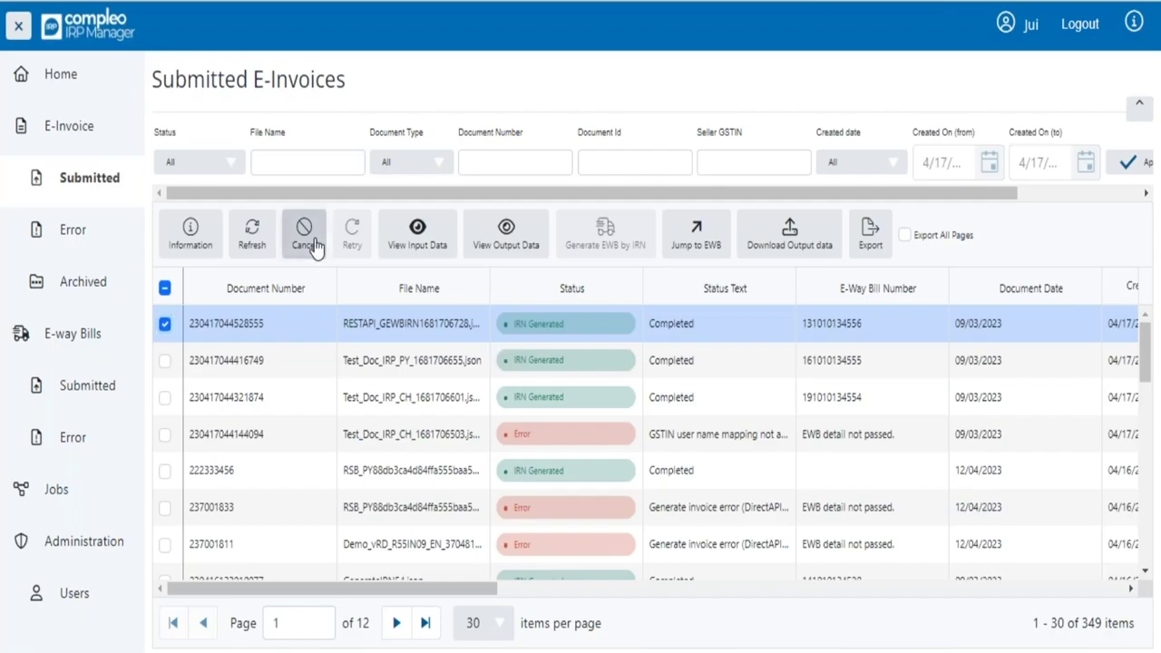
left_click(305, 237)
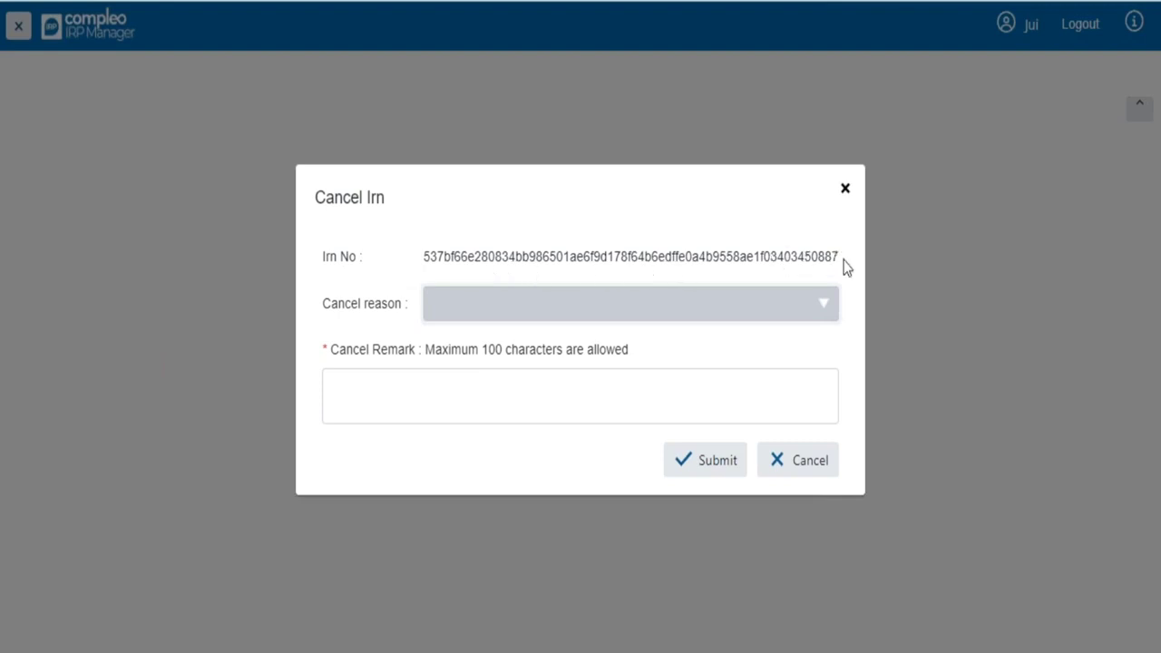
left_click(802, 318)
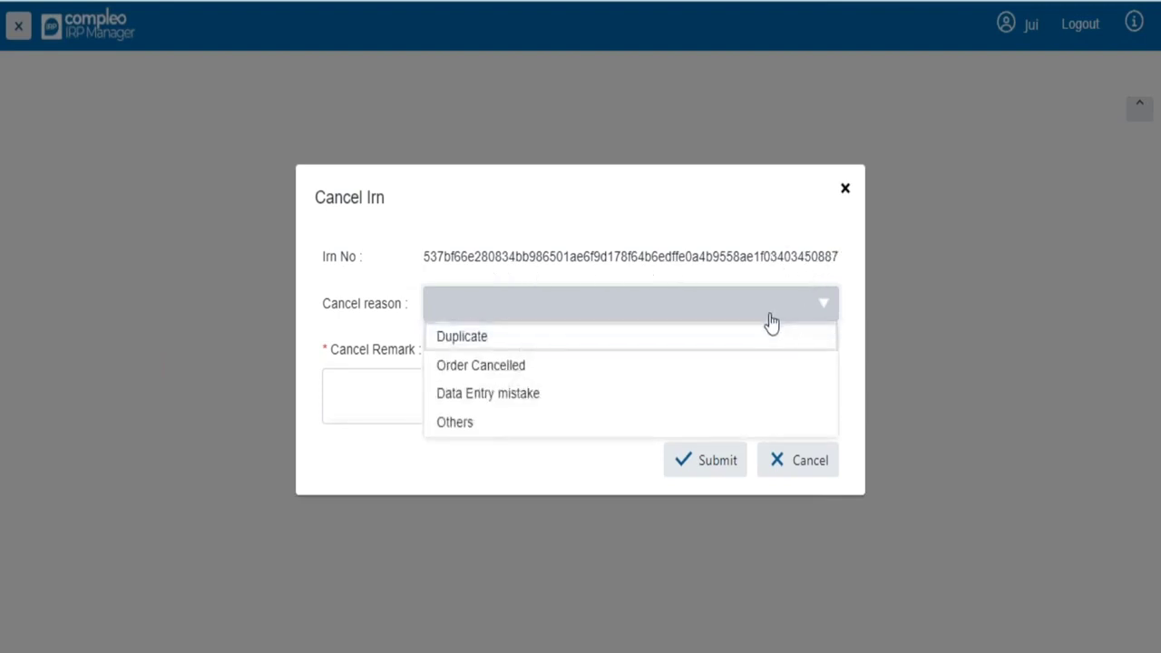
left_click(506, 374)
left_click(436, 414)
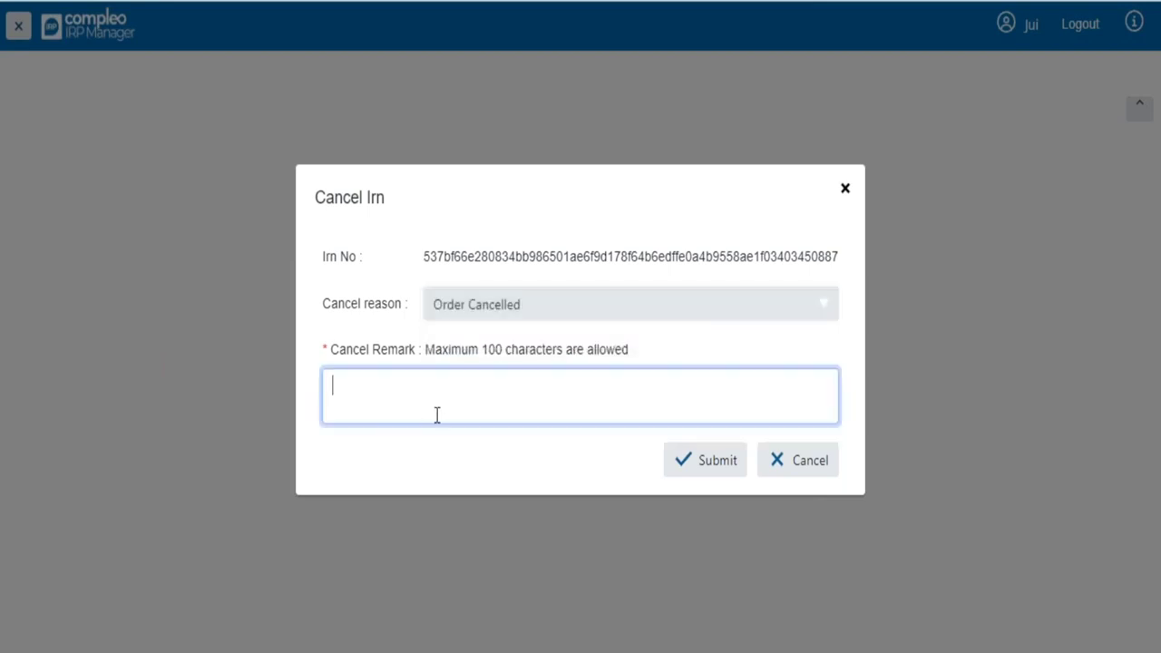
type("The order was cancelled")
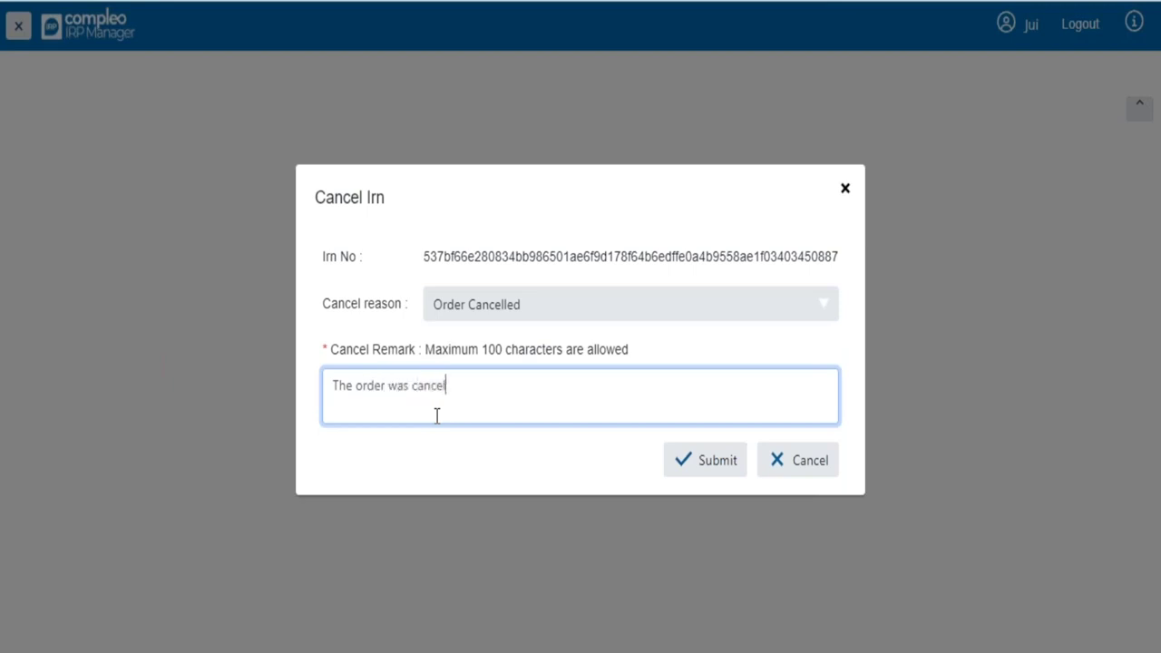
key("BackSpace")
key("BackSpace")
key("BackSpace")
key("BackSpace")
type("ed today")
- Submit the cancellation and dismiss the error saying the e-way bill blocks it
left_click(693, 465)
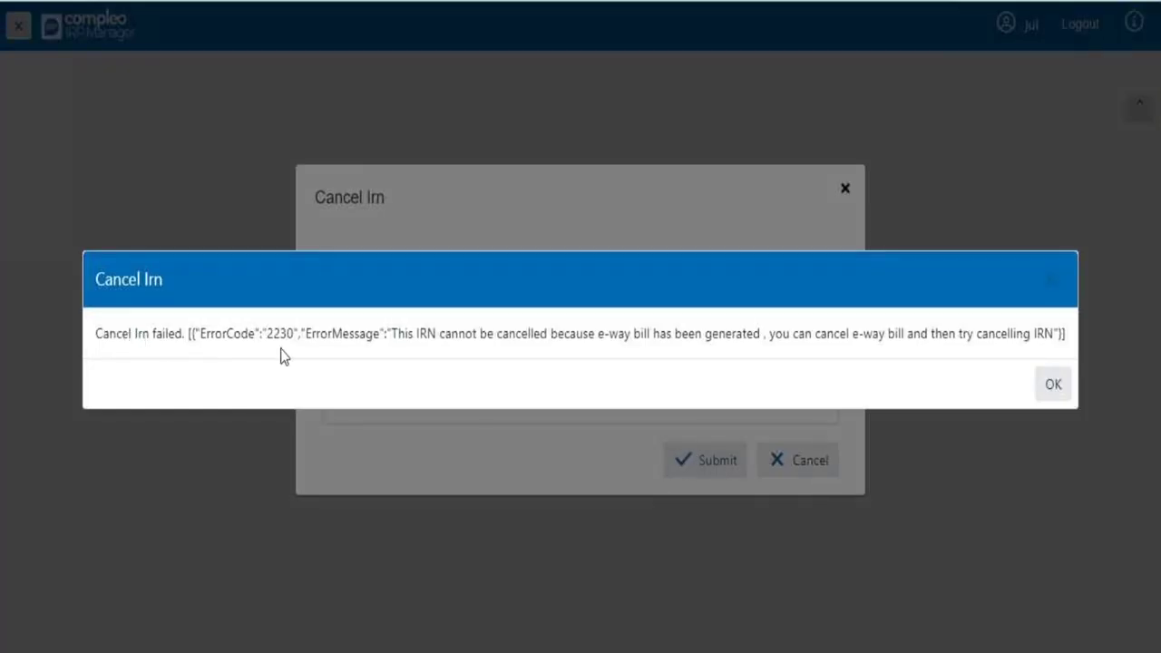
left_click_drag(731, 337, 796, 340)
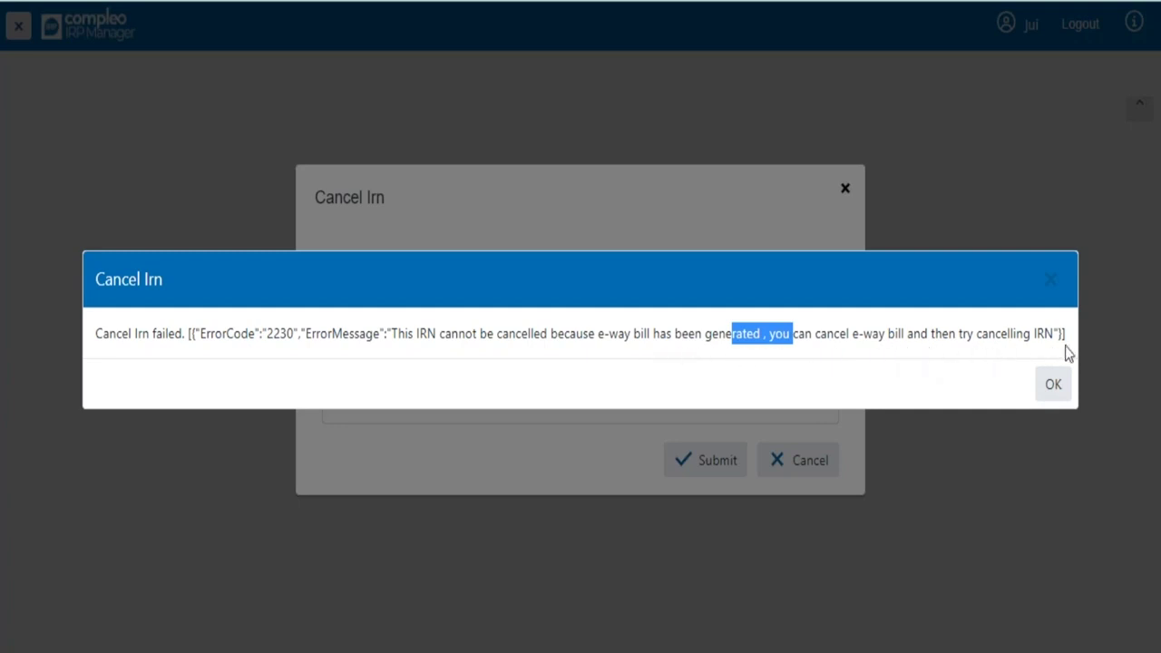
left_click(1047, 392)
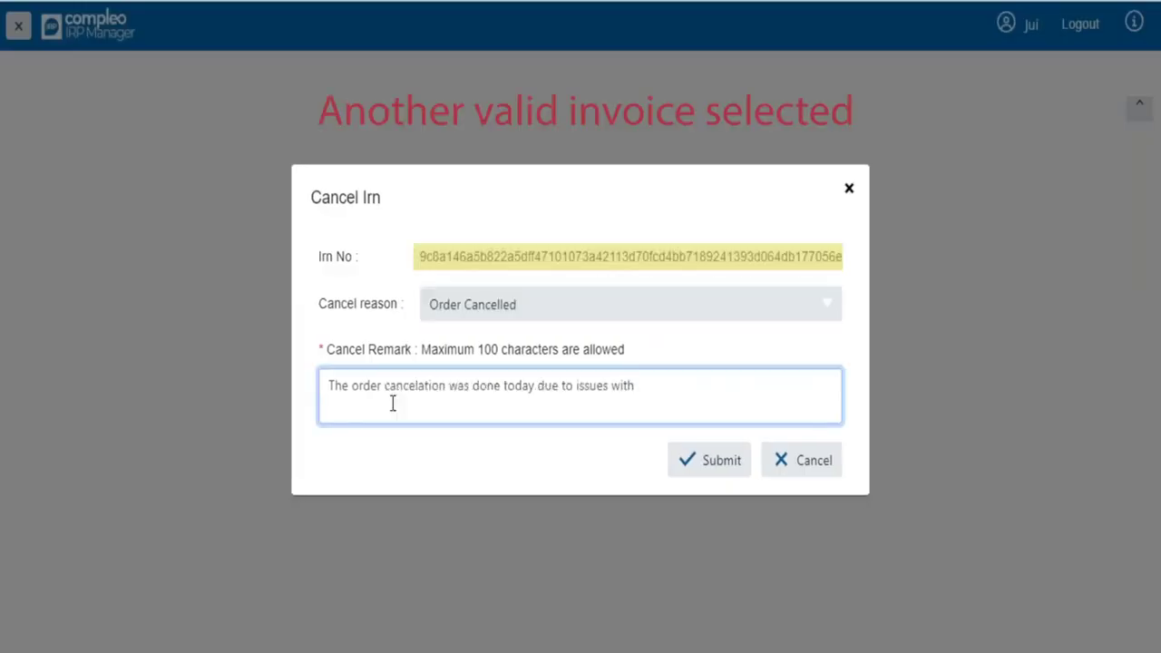
- Complete the remark about required order issues and submit the IRN cancellation successfully
type("quired order.")
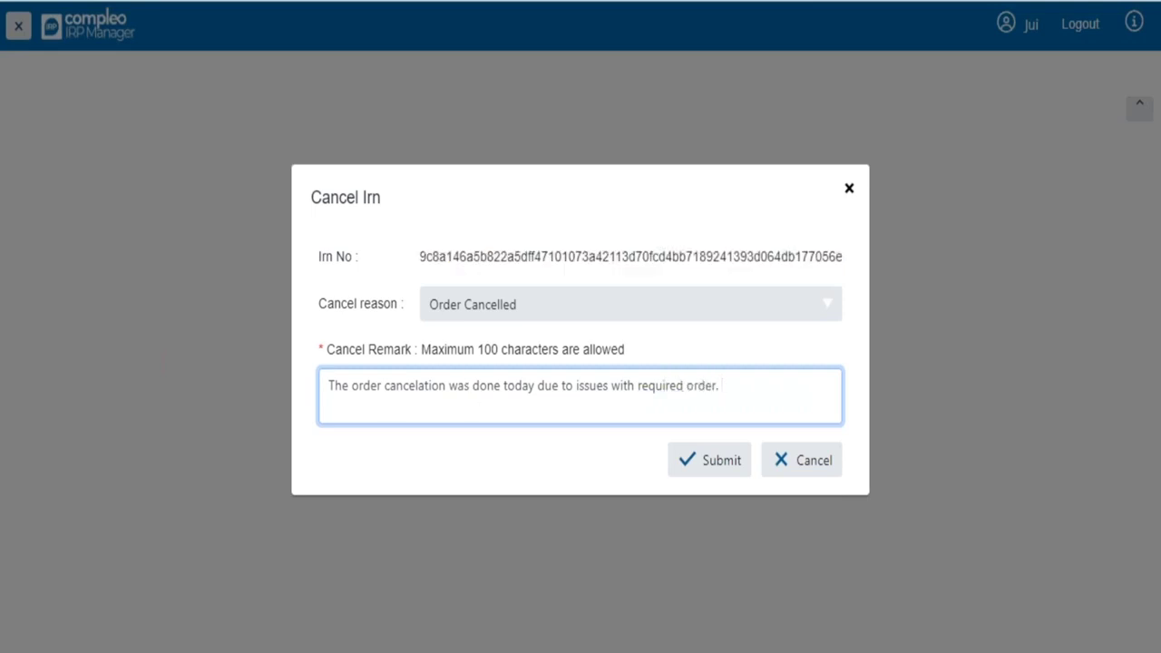
left_click(730, 471)
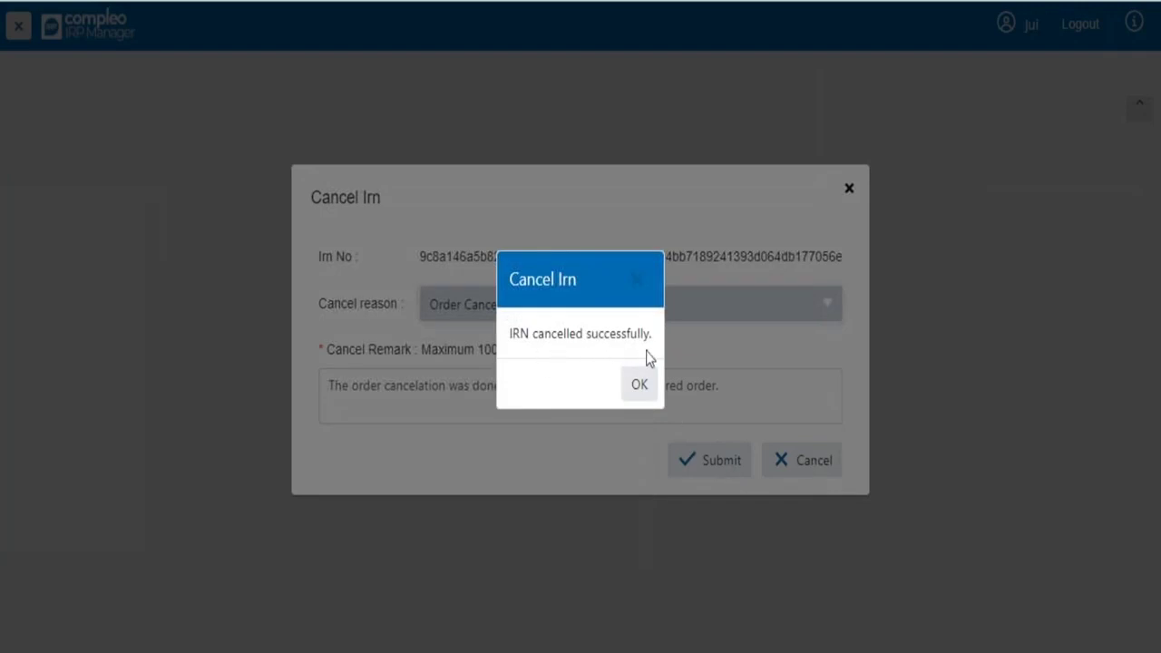
left_click(639, 385)
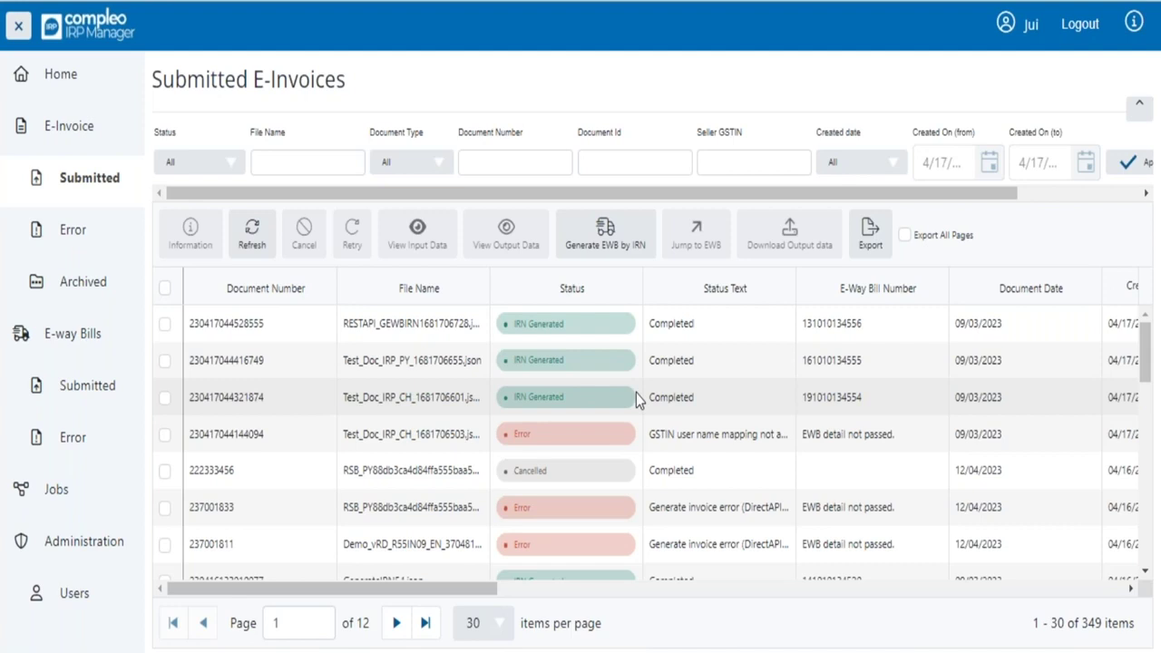
left_click(165, 437)
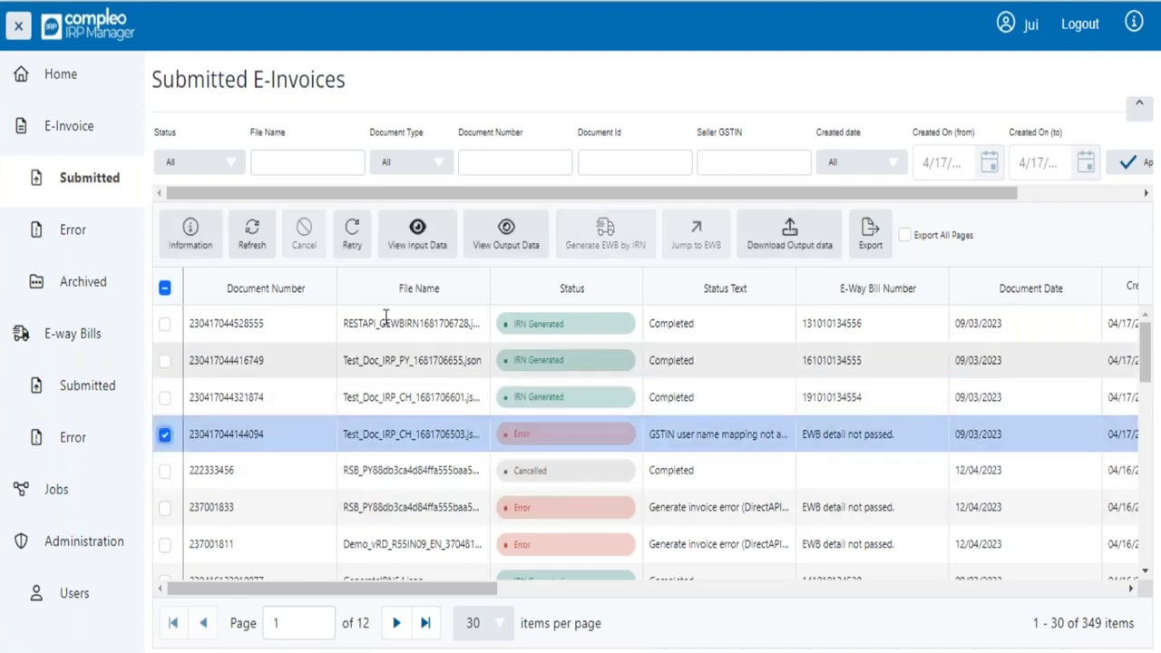
left_click(353, 238)
left_click(635, 384)
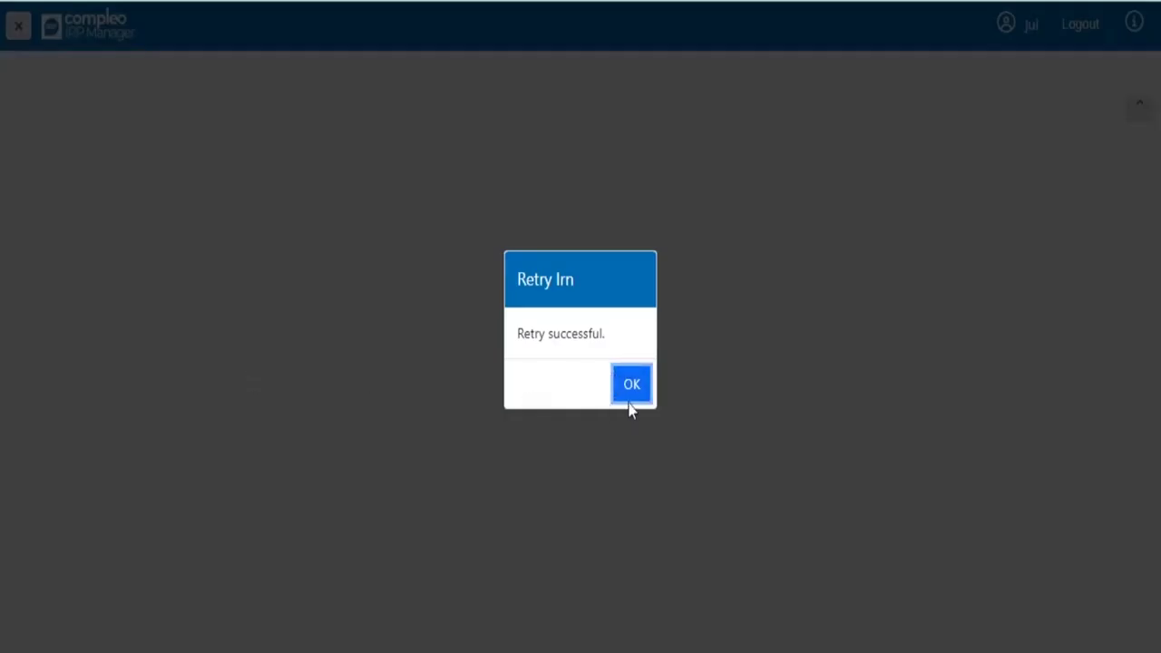
left_click(629, 388)
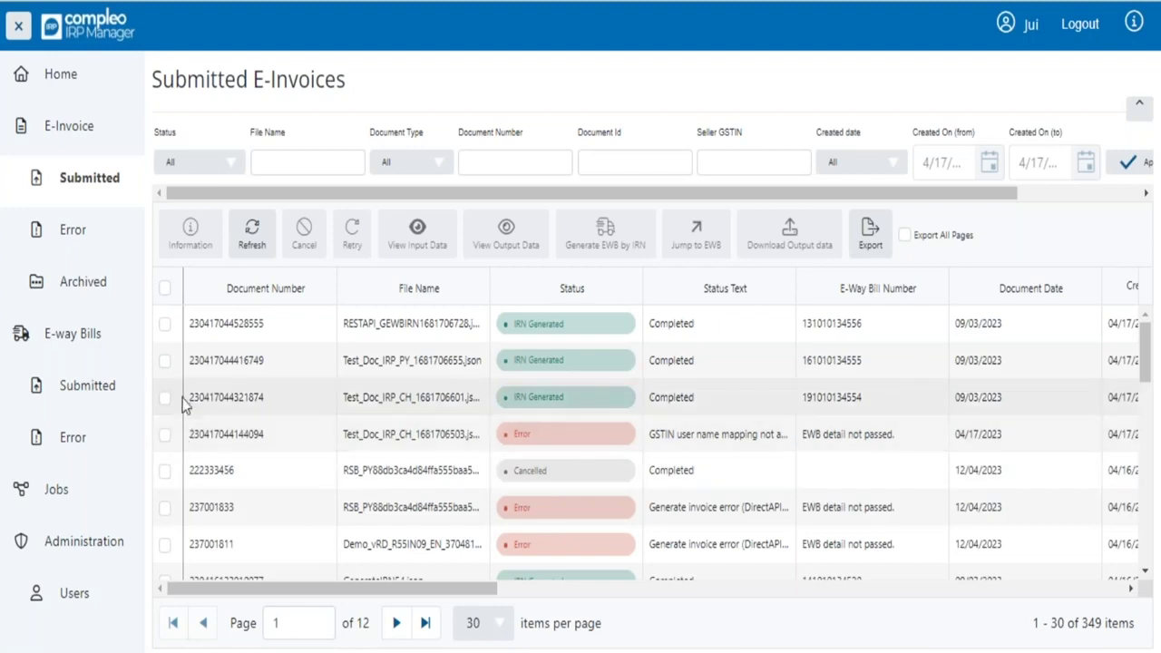
left_click(165, 399)
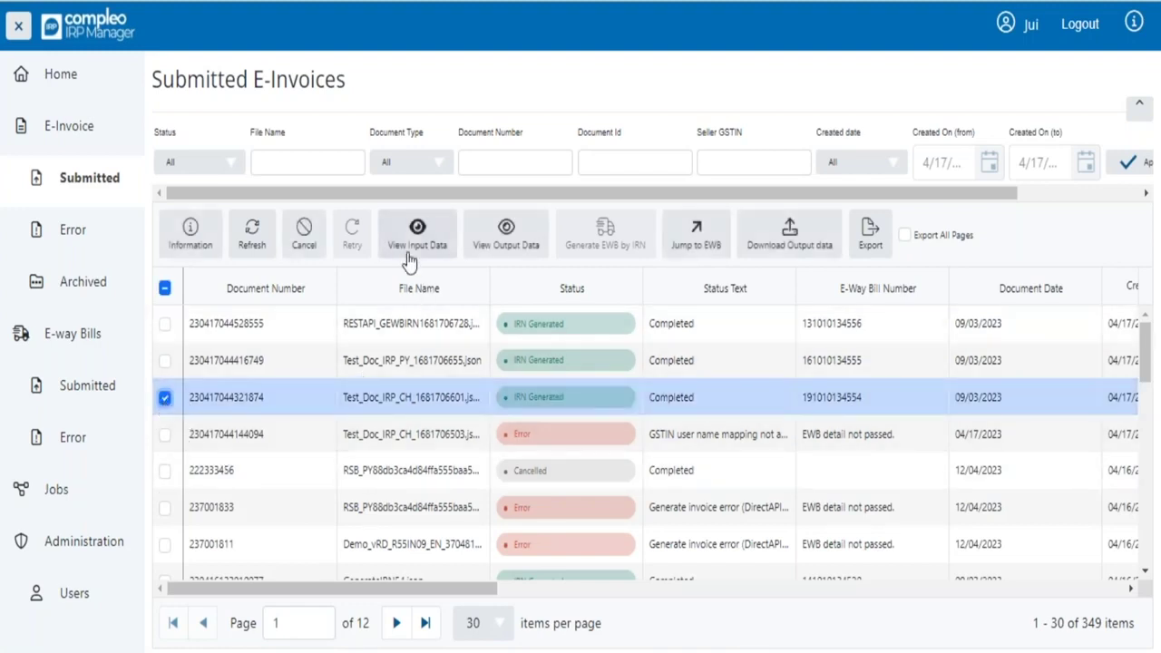
left_click(416, 237)
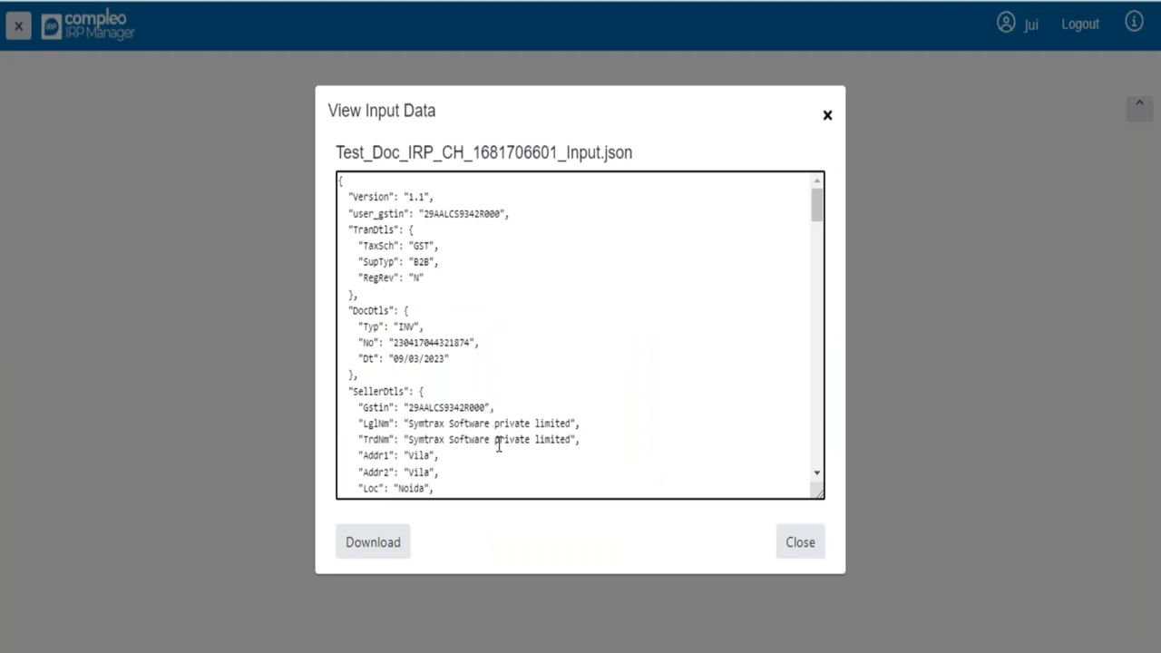
scroll(498, 443, "down", 1)
scroll(499, 444, "down", 2)
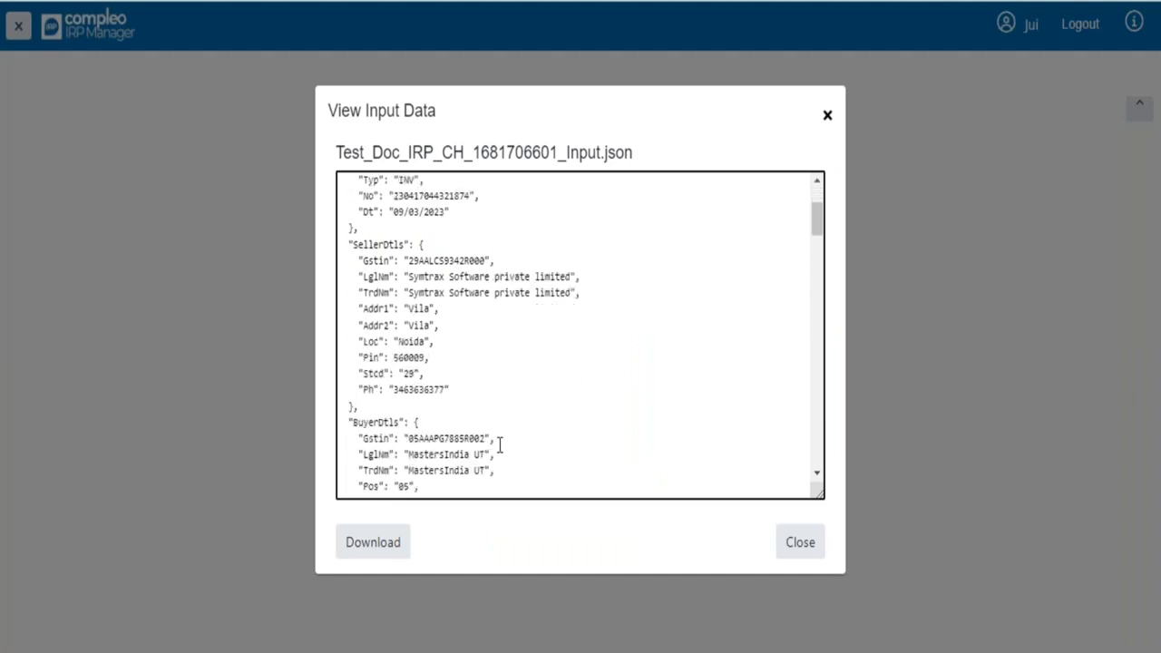
scroll(499, 444, "down", 1)
scroll(499, 444, "down", 3)
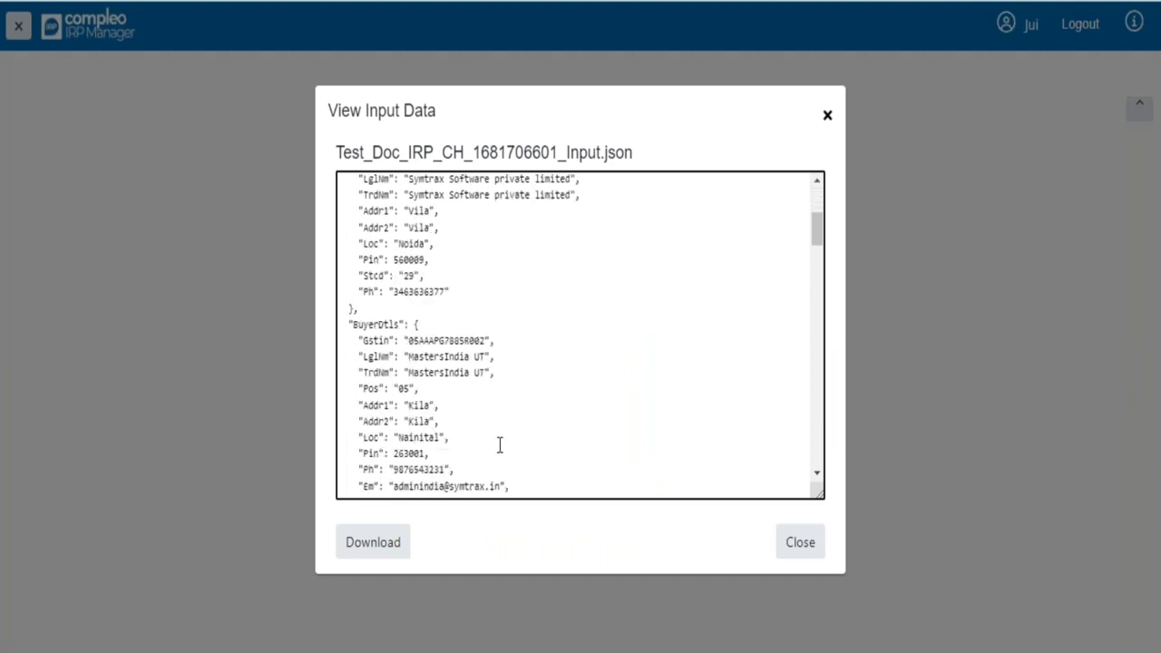
scroll(499, 445, "down", 6)
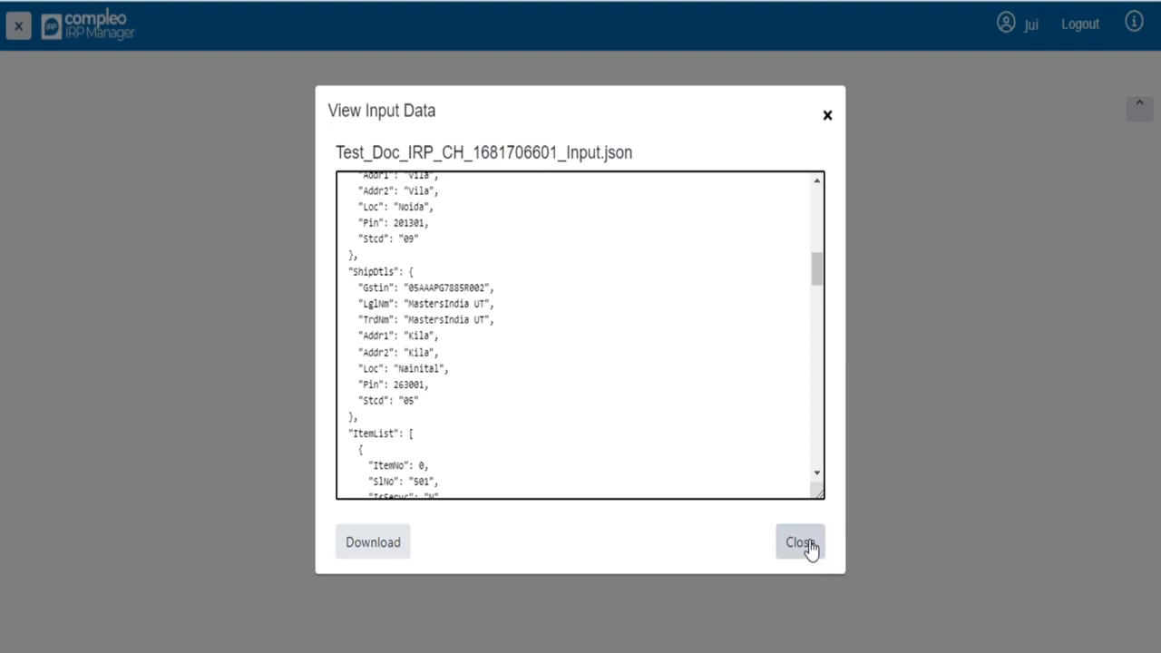
left_click_drag(824, 267, 825, 303)
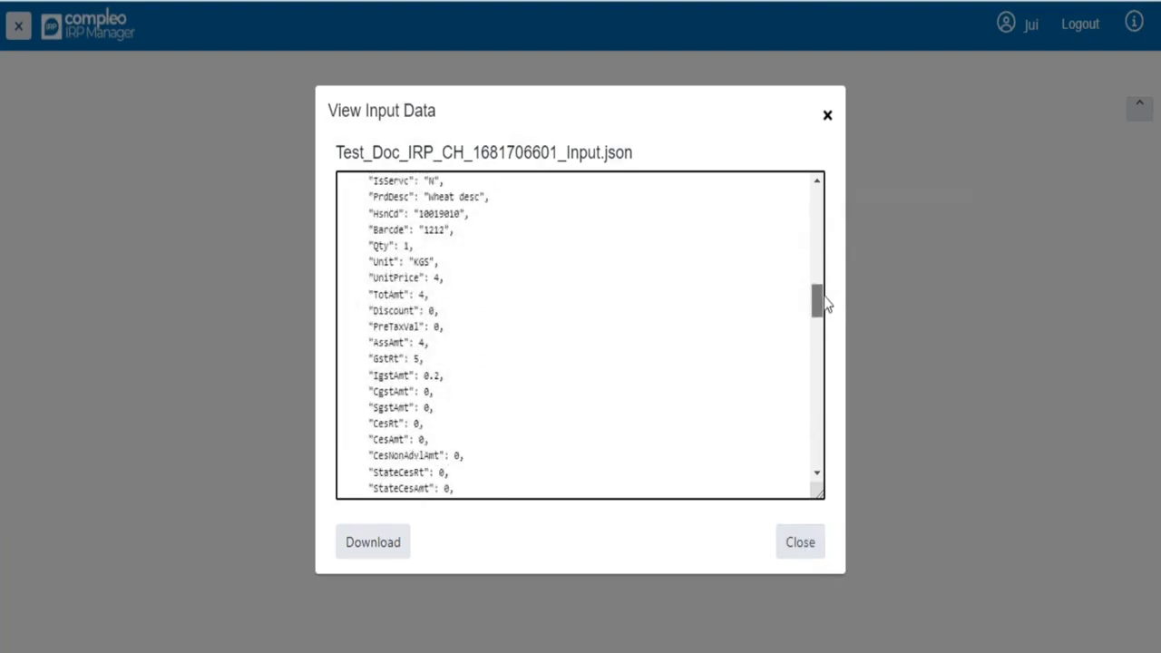
left_click(807, 562)
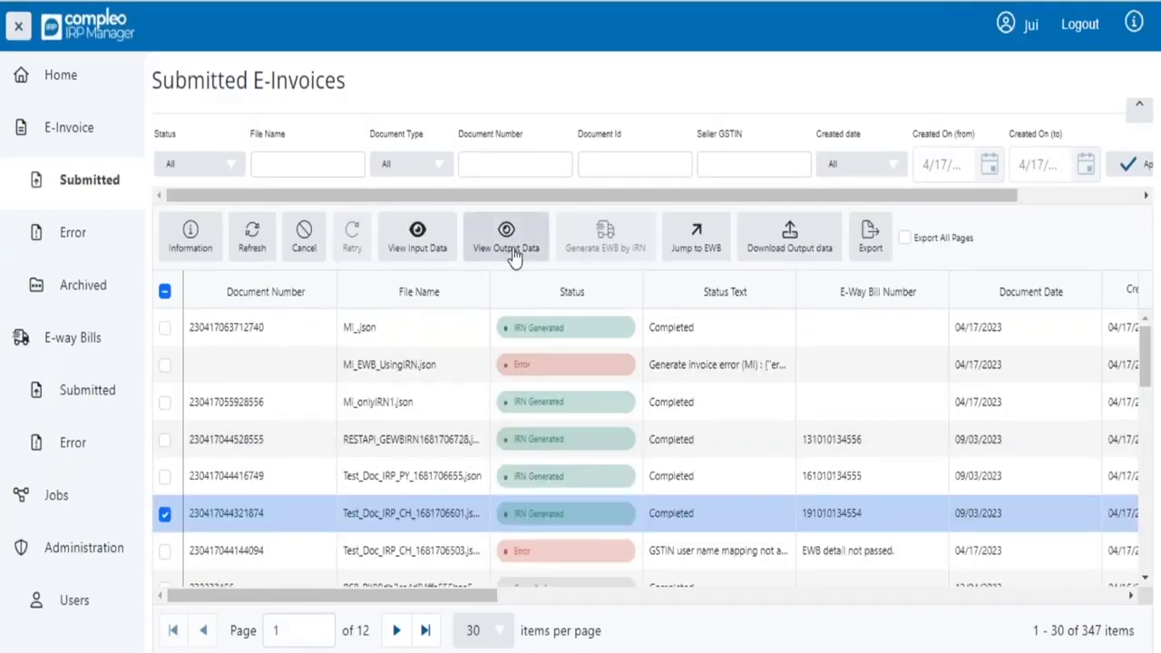
left_click(506, 241)
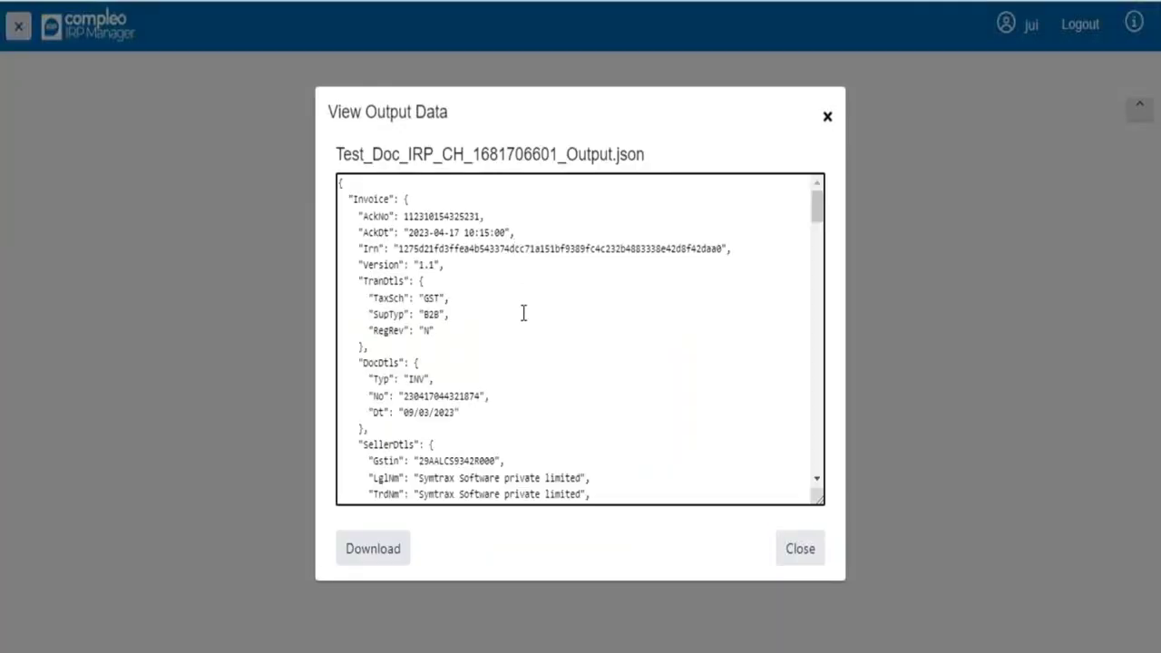
scroll(524, 313, "down", 7)
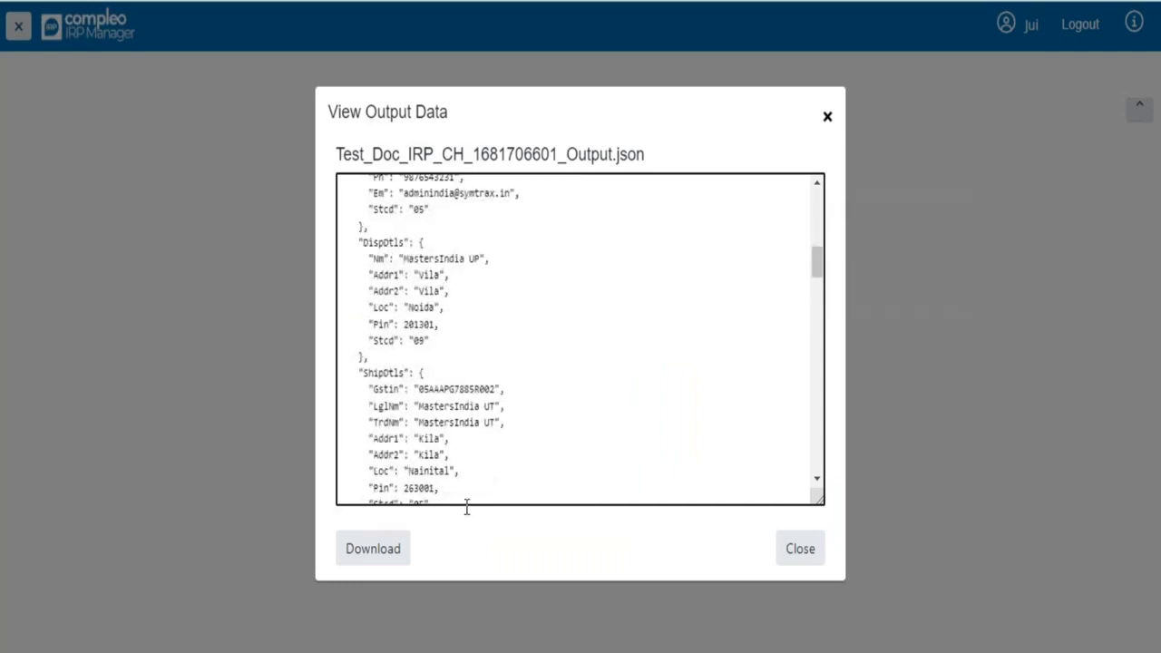
left_click(379, 564)
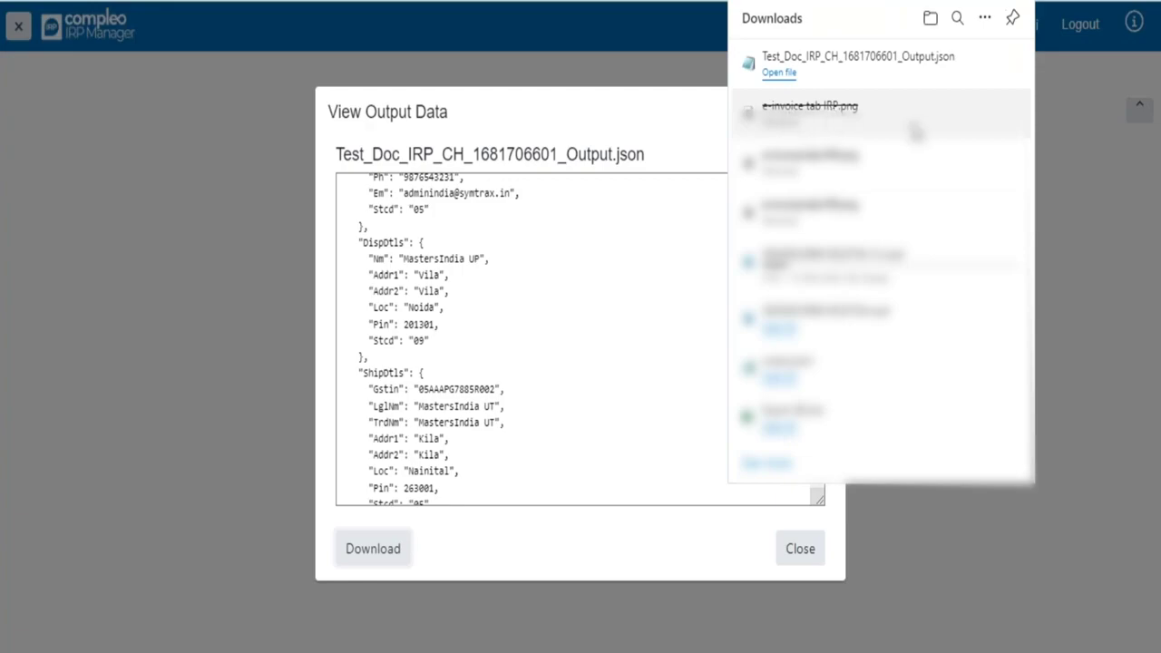
left_click(794, 563)
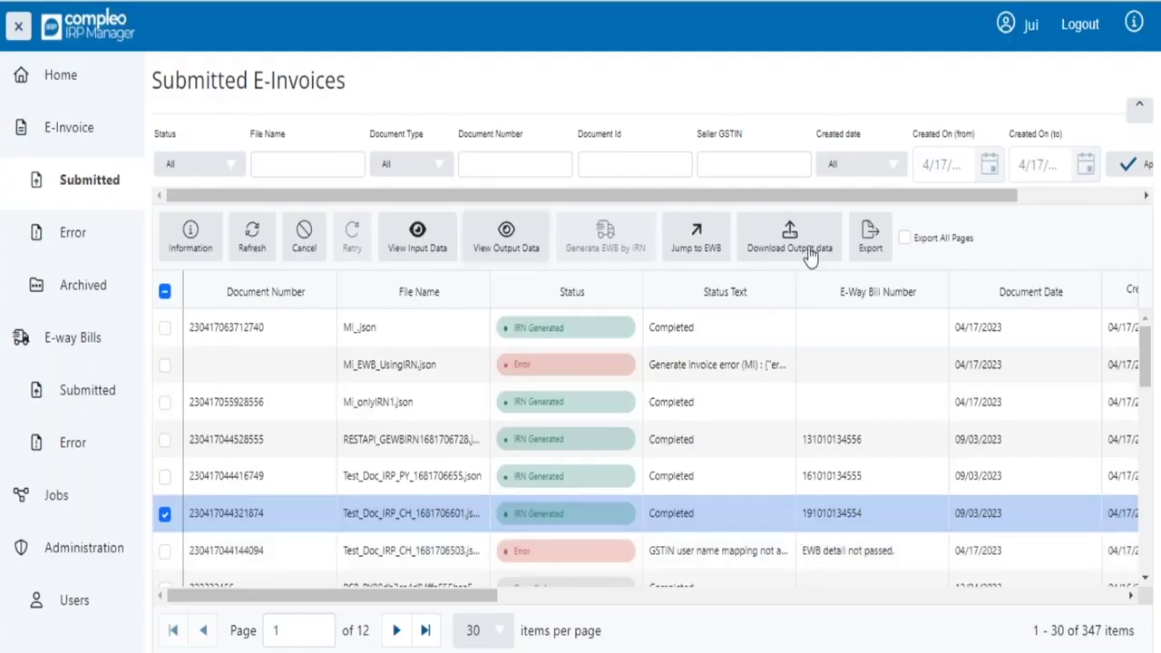
left_click(789, 257)
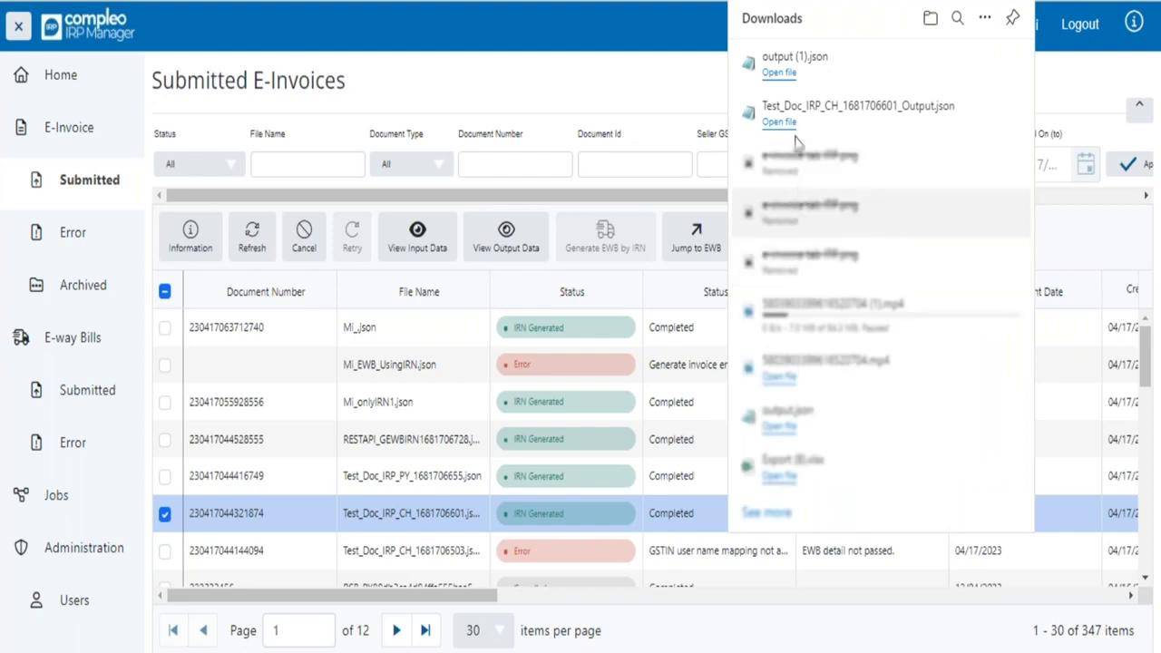
left_click(690, 101)
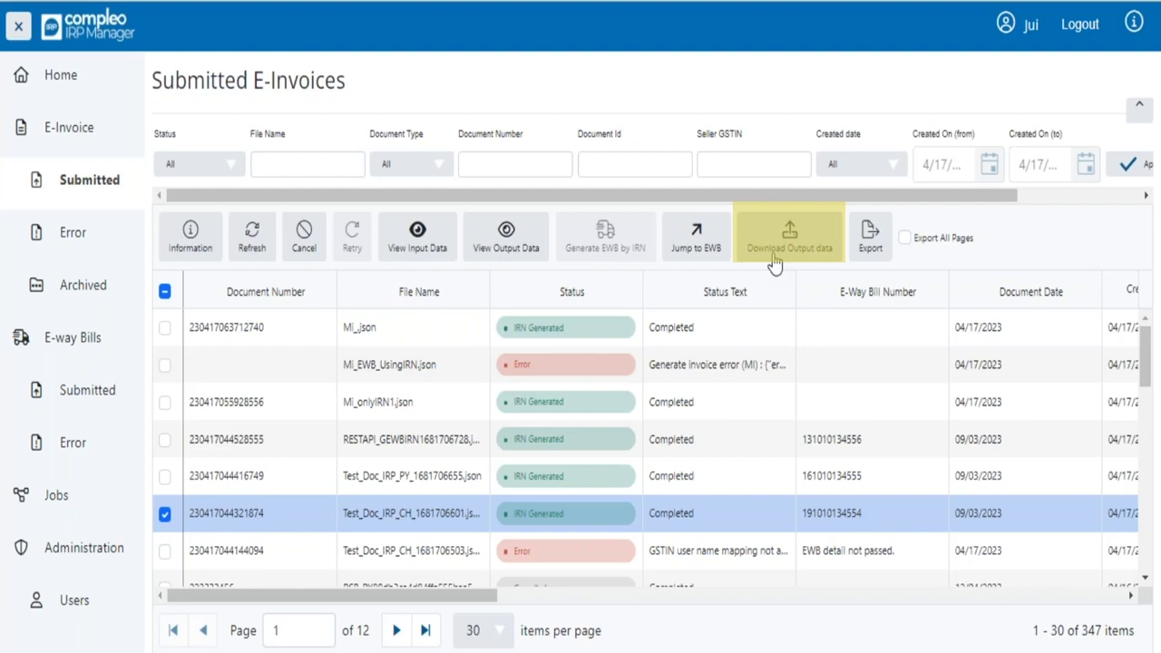
- Download the output data again, check the Irn and Version lines of the output JSON, and close it
left_click(773, 261)
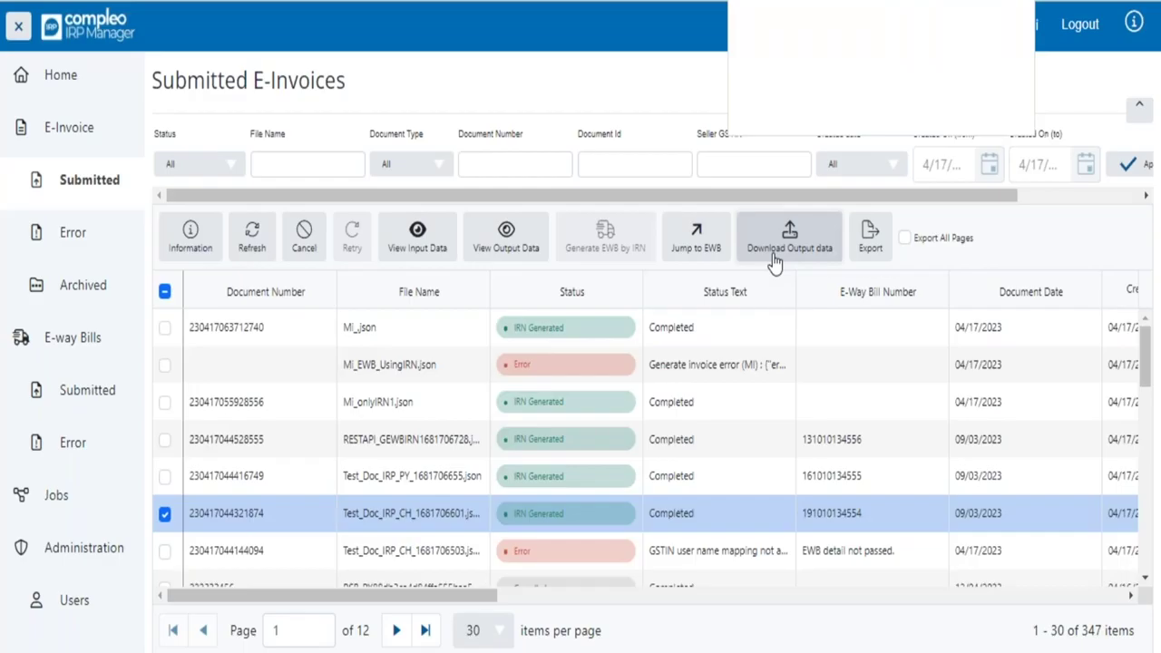
left_click(506, 232)
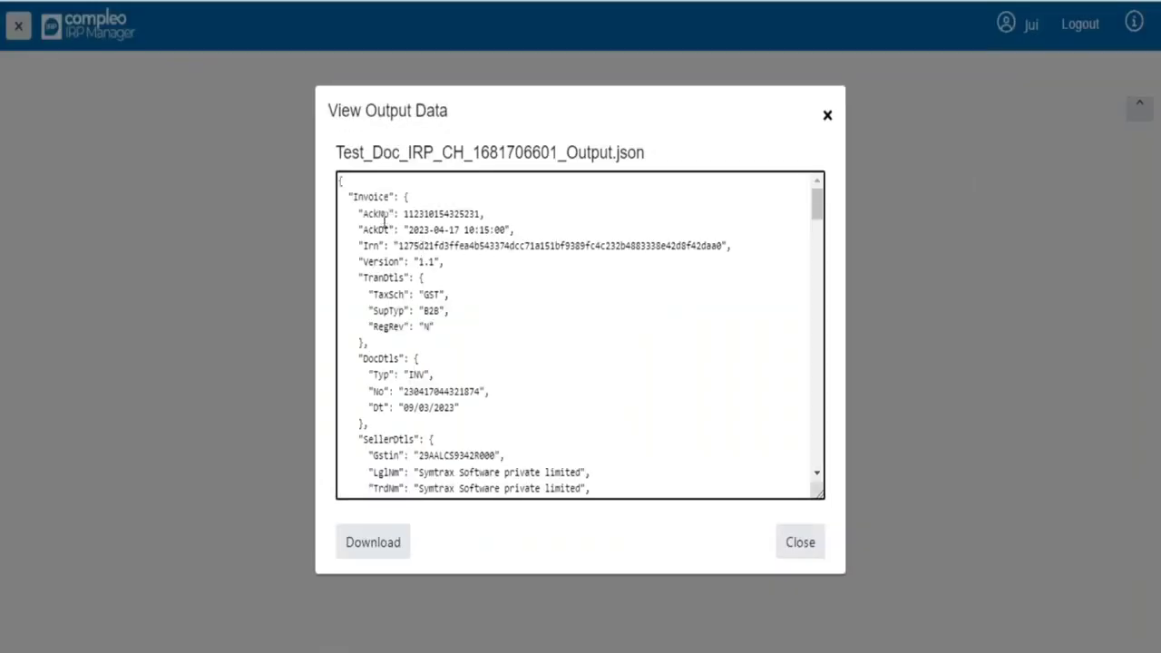
left_click_drag(350, 245, 772, 252)
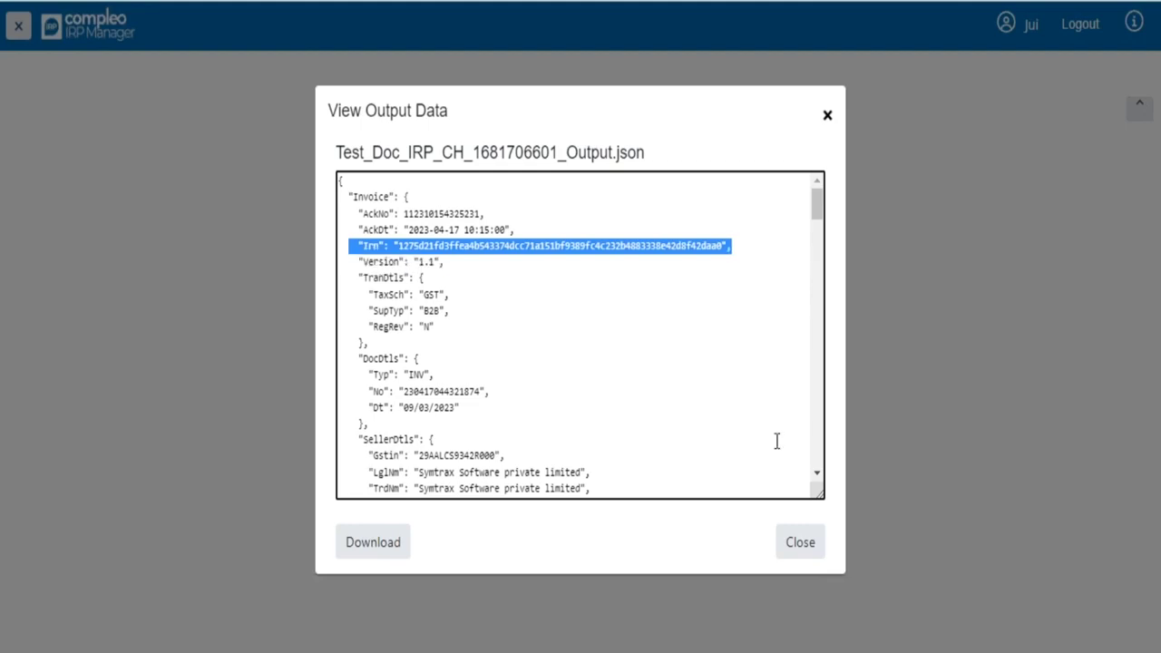
left_click(816, 555)
scroll(635, 444, "down", 5)
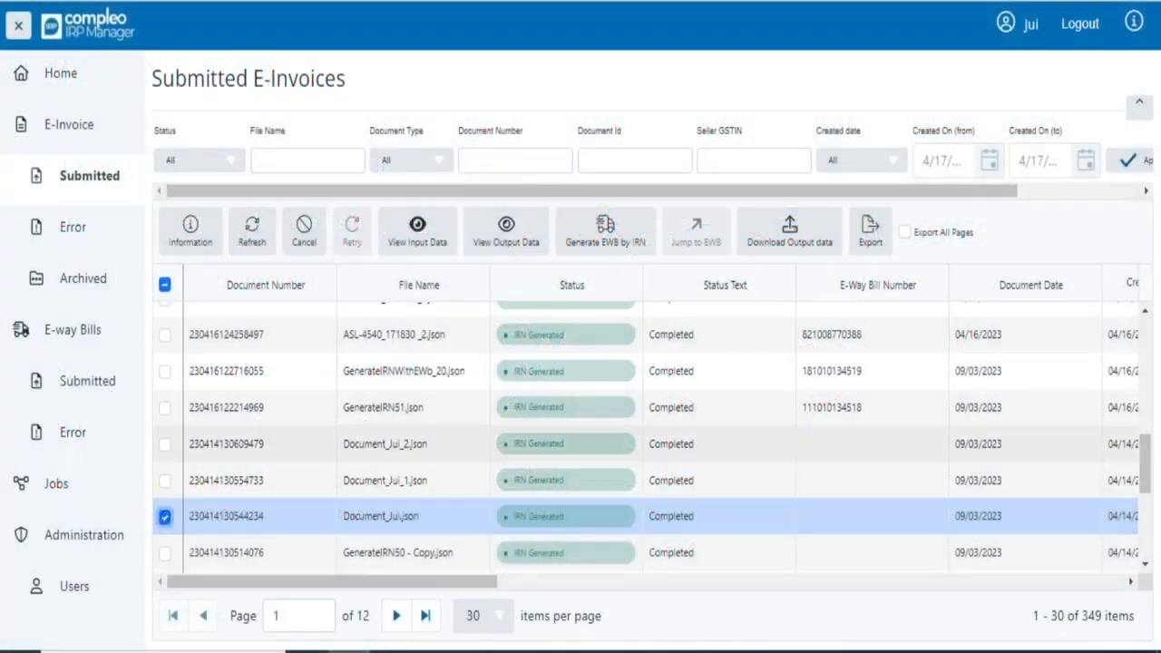
left_click(617, 227)
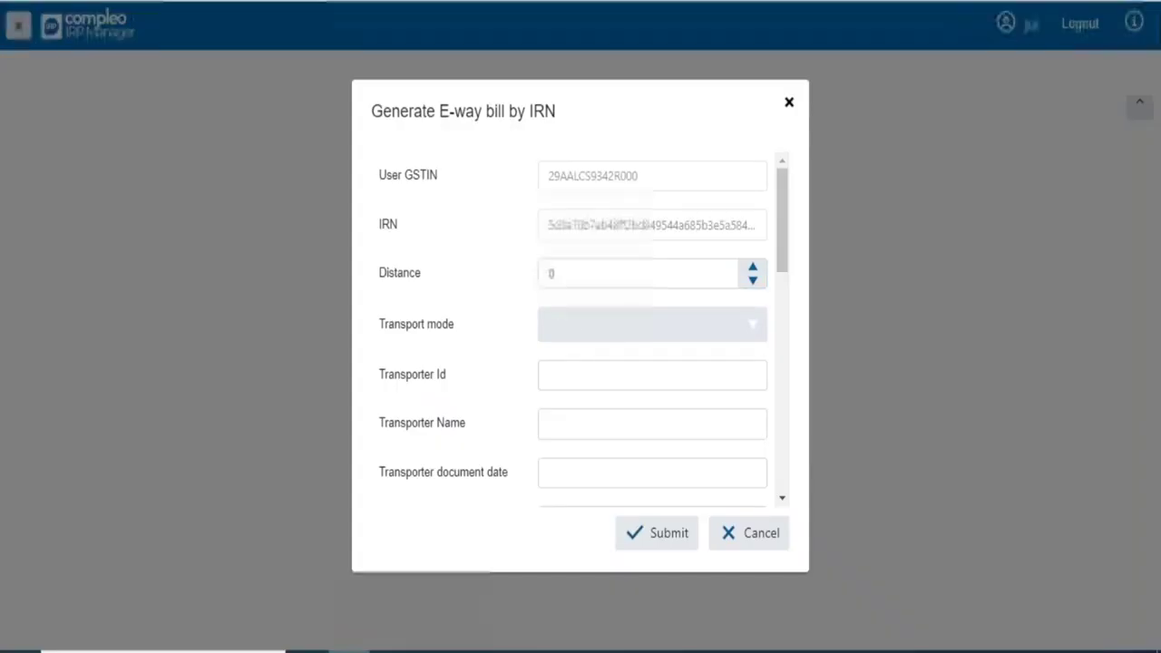
left_click(616, 332)
left_click(579, 355)
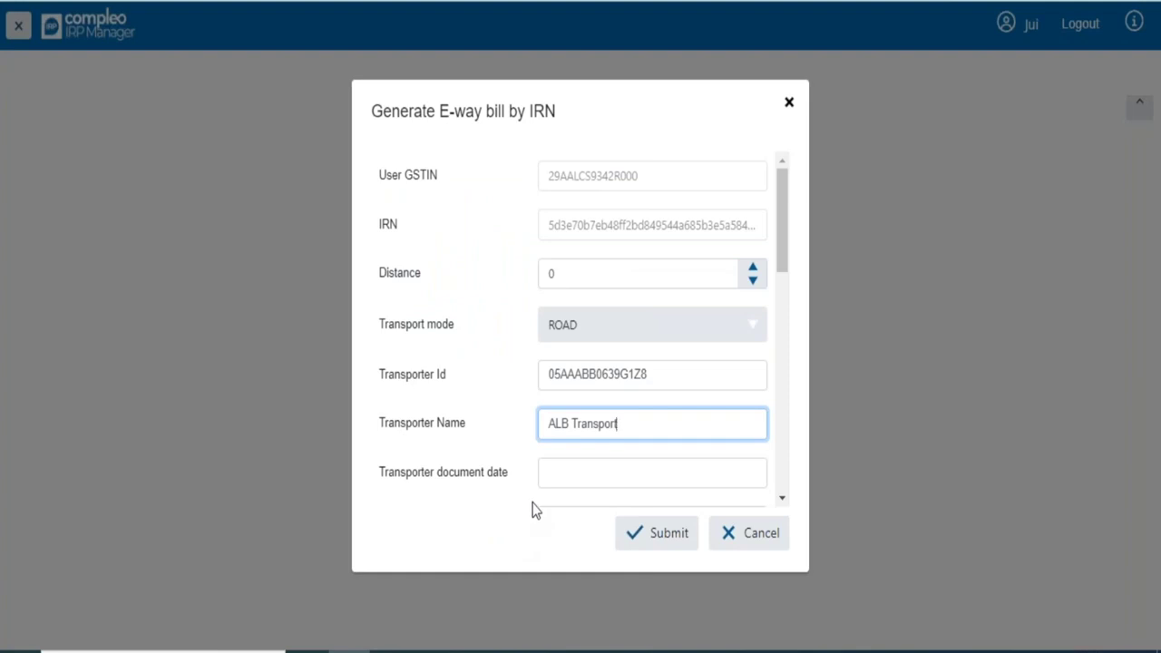
left_click(567, 470)
type("17/04/2023")
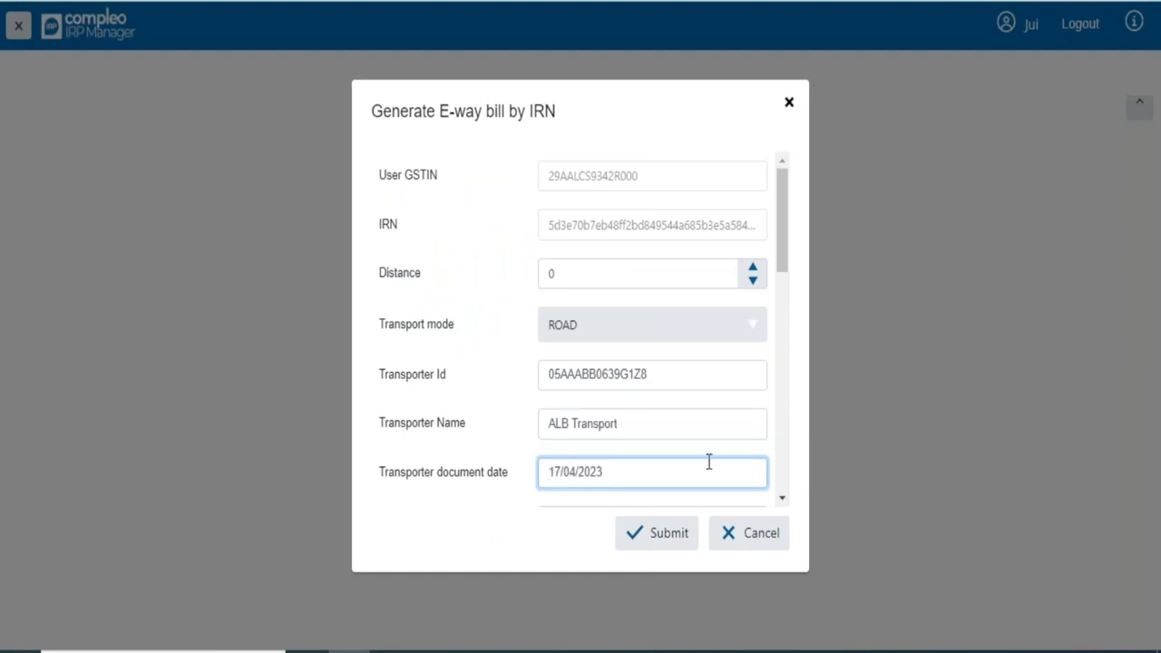
scroll(731, 463, "down", 1)
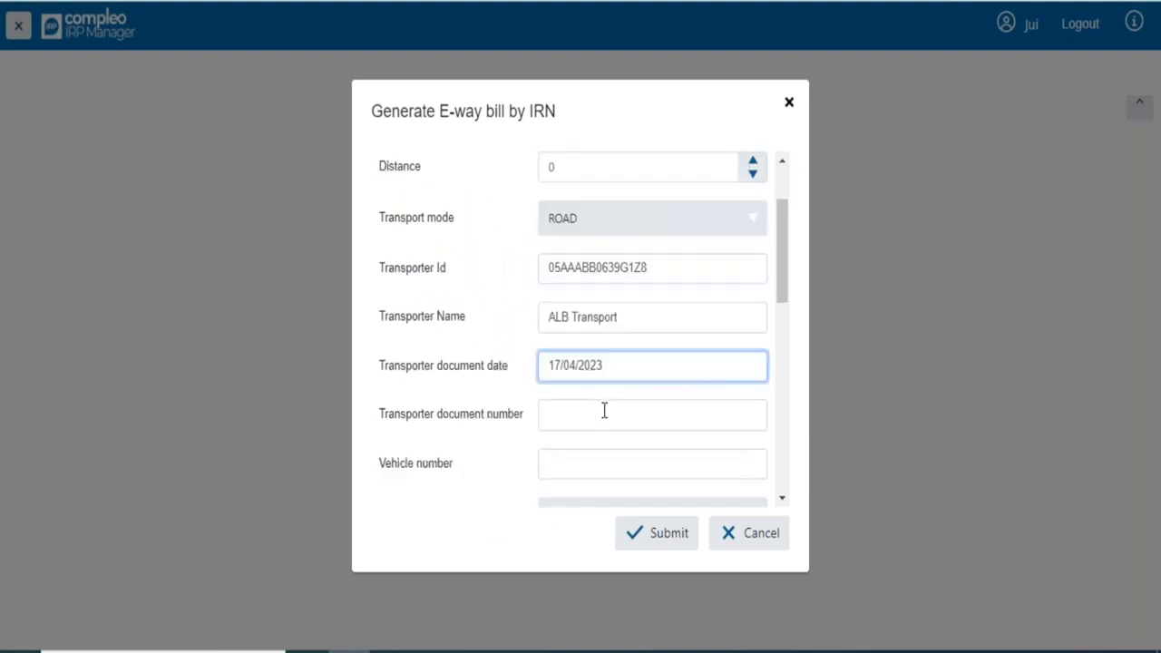
left_click(597, 416)
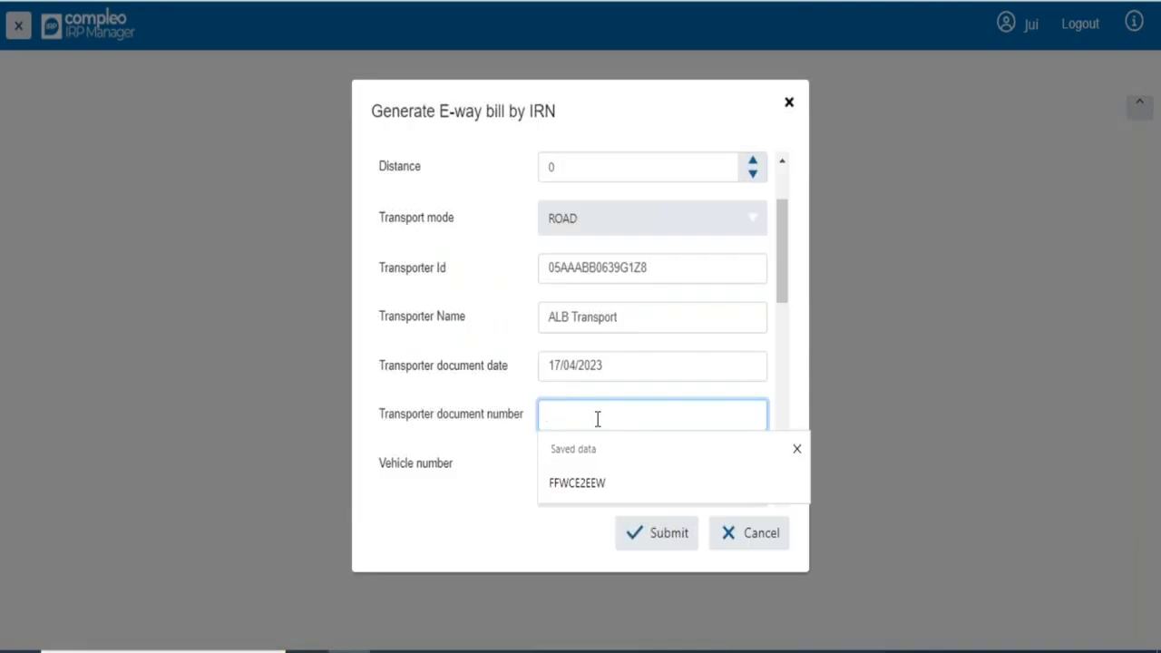
key("Tab")
type("MH 12 LJ 4450")
- Set the distance to 45, submit the e-way bill request, and acknowledge the success message
left_click_drag(779, 293, 762, 254)
left_click(753, 240)
key("BackSpace")
key("BackSpace")
type("45")
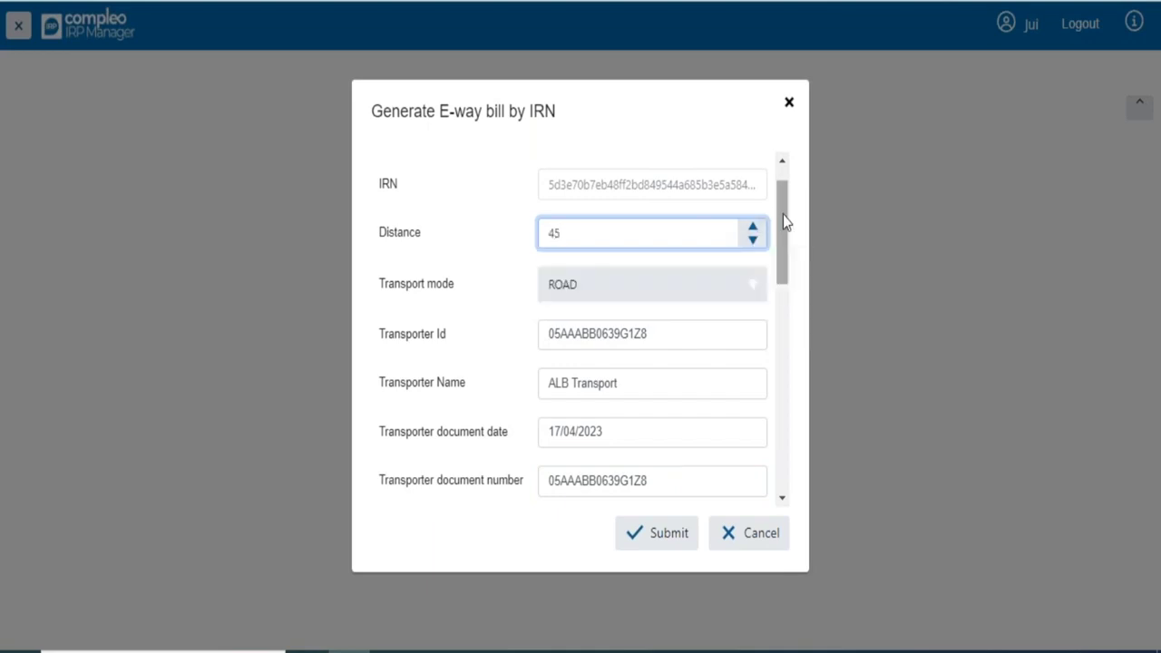
left_click_drag(785, 241, 805, 371)
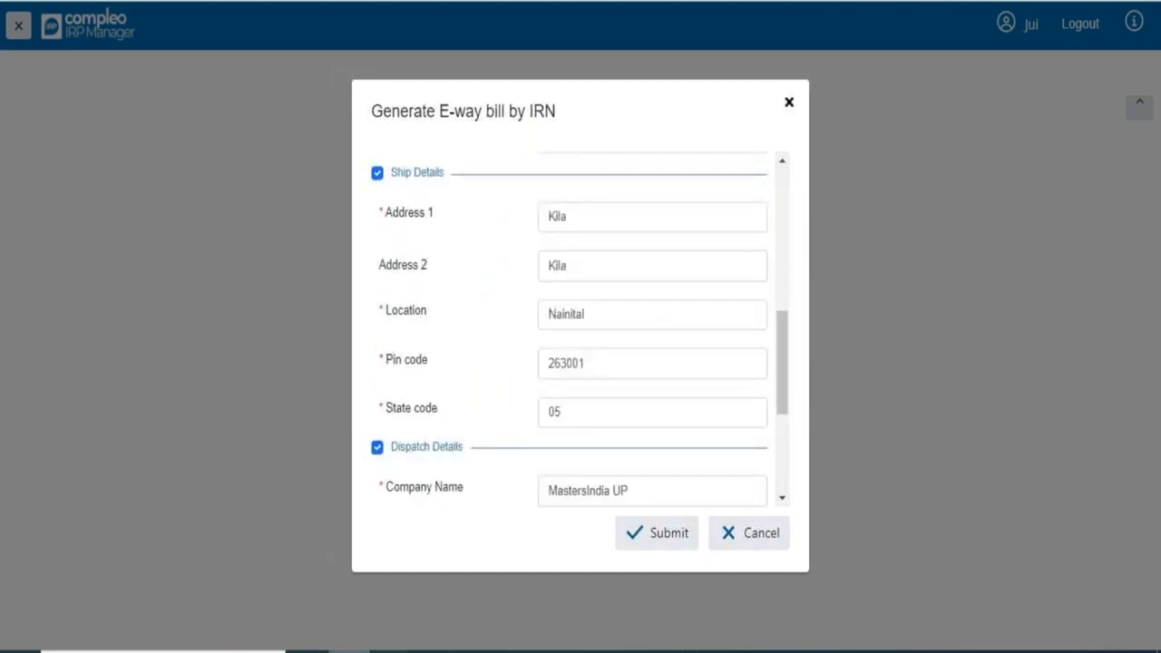
scroll(640, 317, "up", 1)
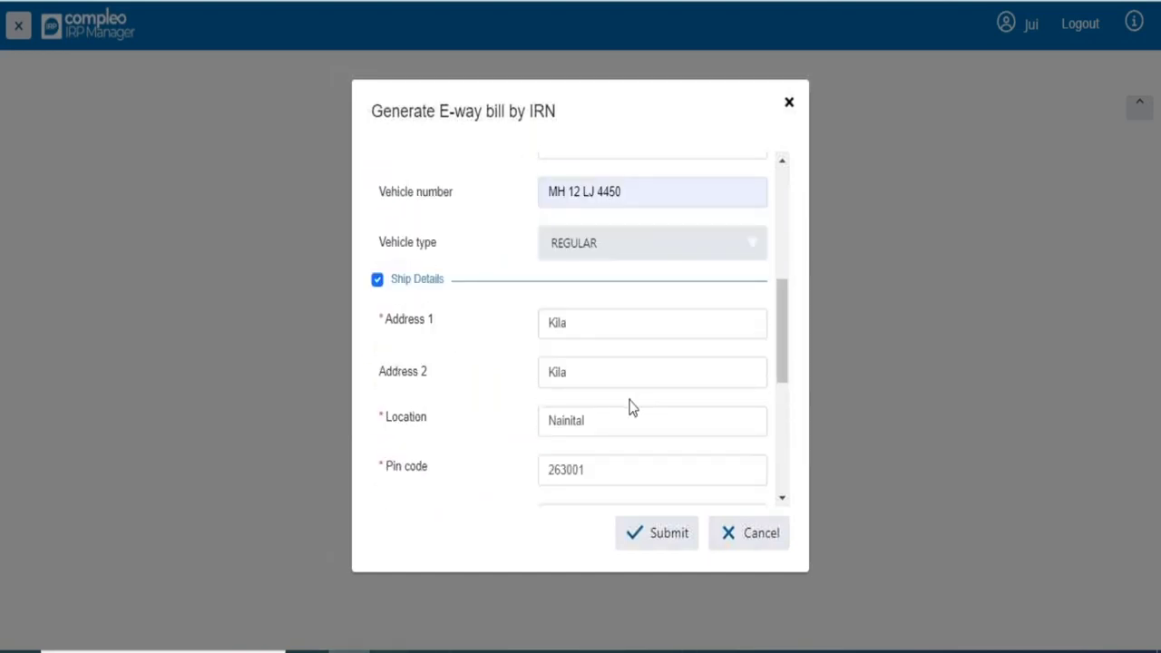
scroll(632, 408, "up", 3)
scroll(632, 408, "down", 4)
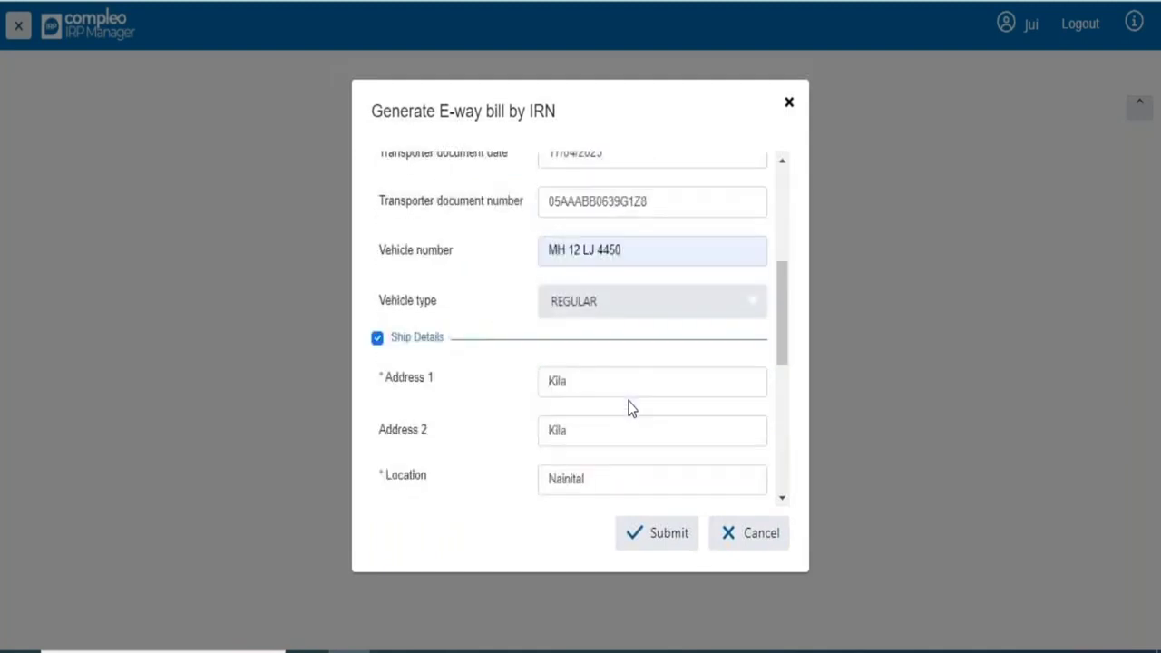
scroll(609, 408, "down", 2)
scroll(608, 408, "down", 2)
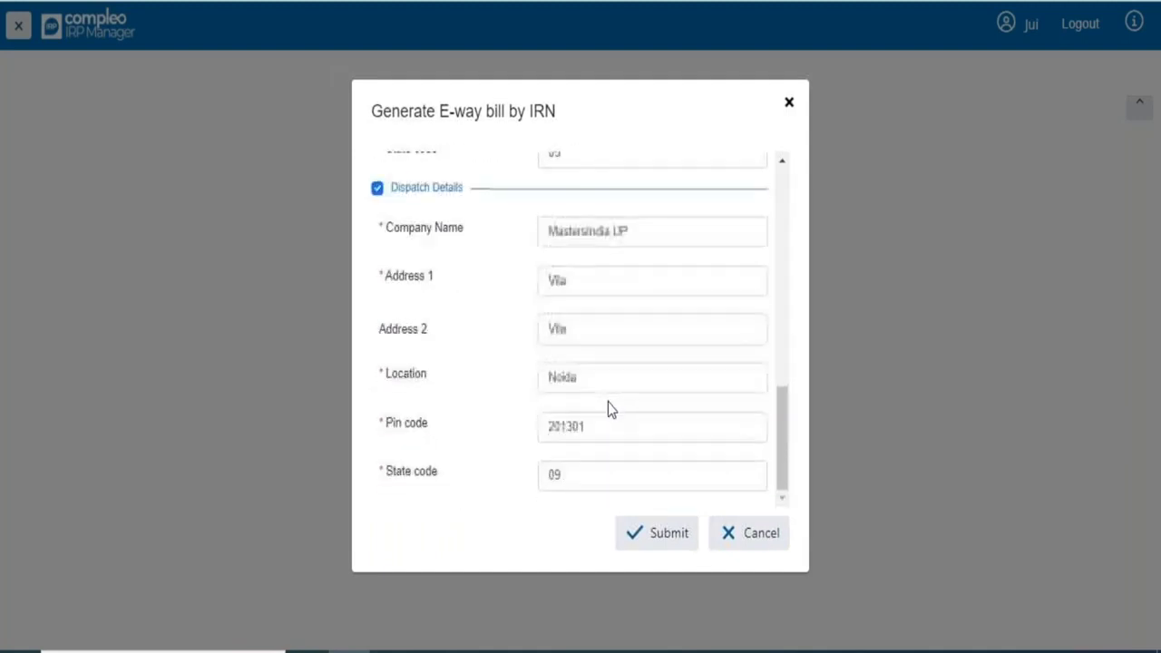
left_click(654, 535)
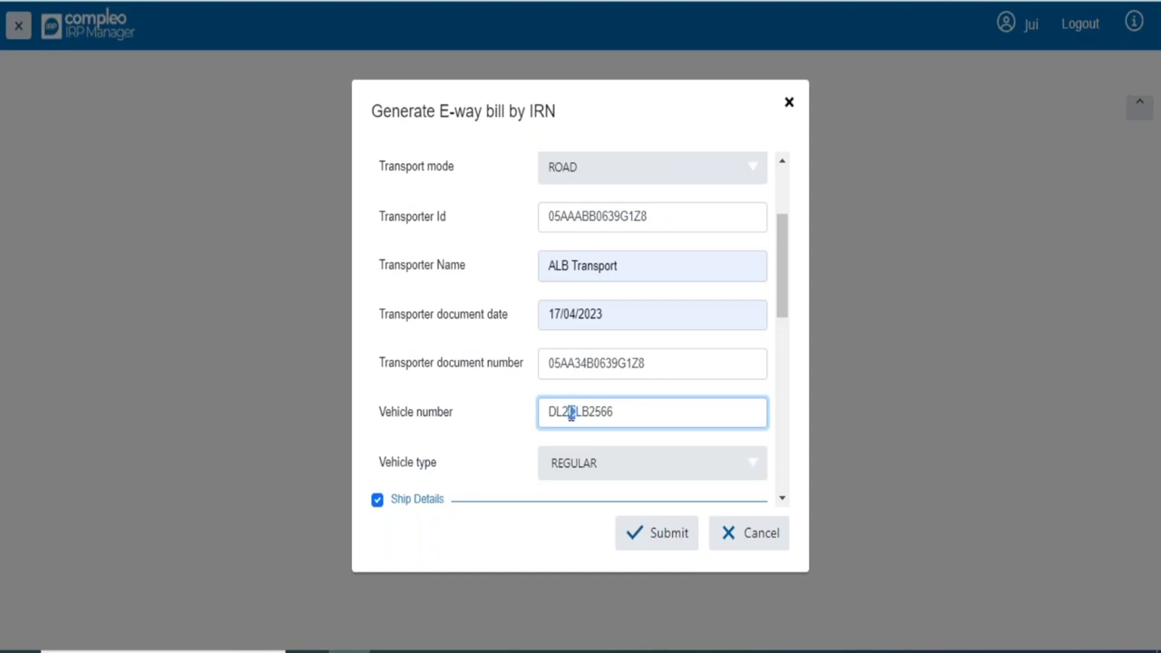
left_click(654, 537)
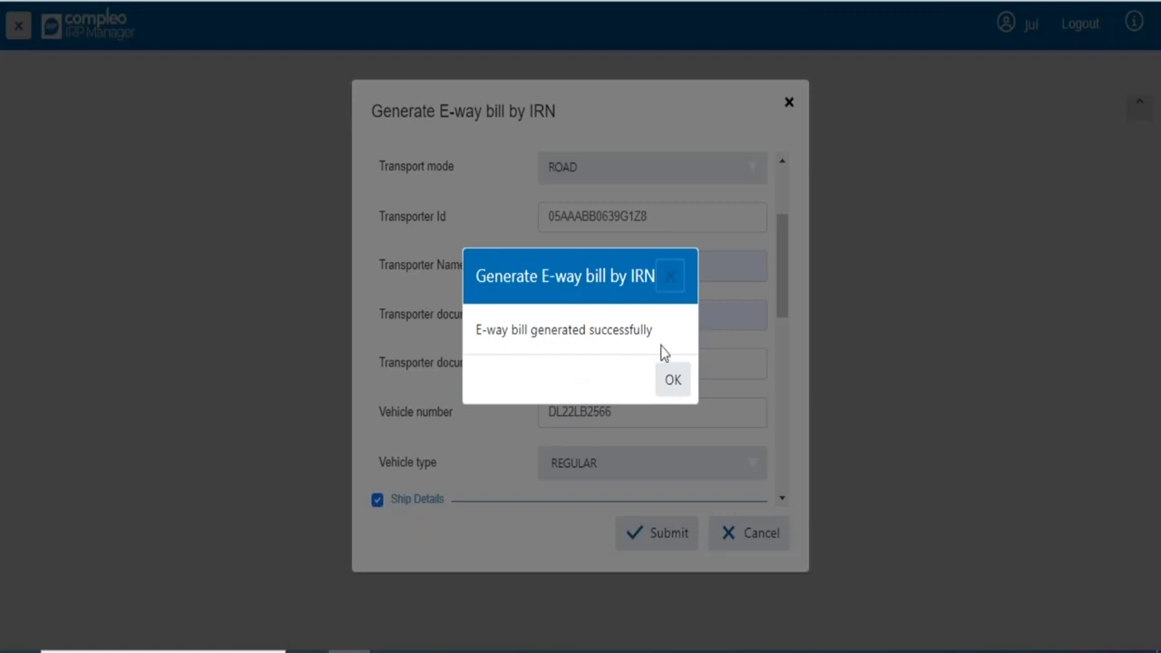
left_click(673, 385)
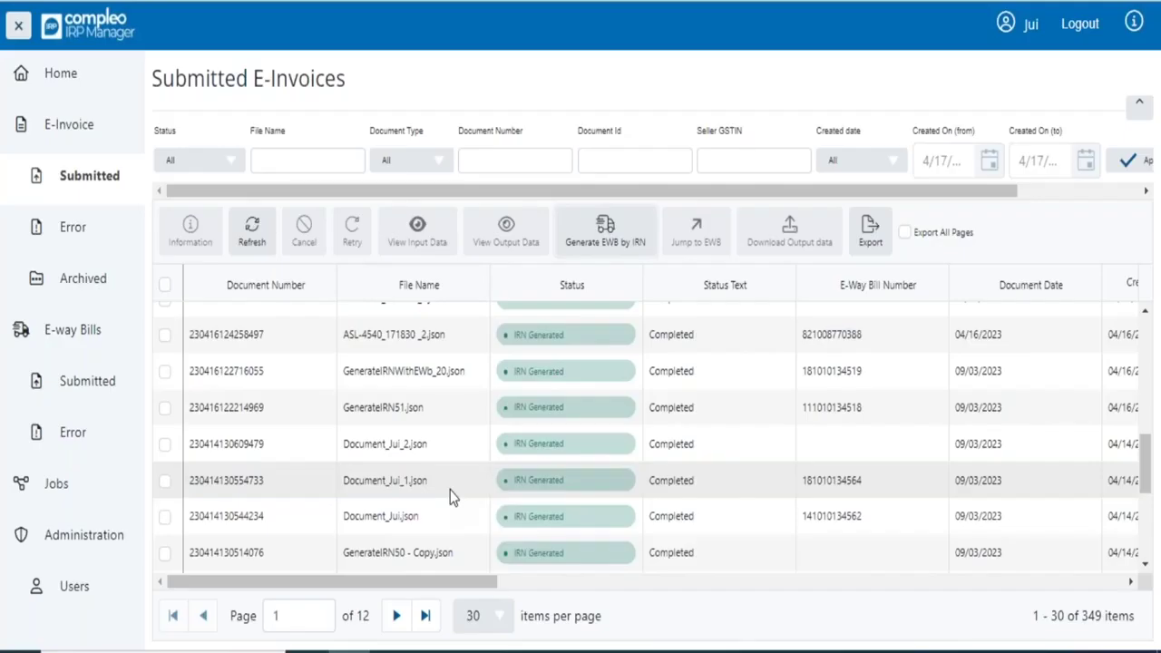
- Jump from the chosen invoice to its e-way bill, then list the 134 e-invoices in error
left_click(165, 482)
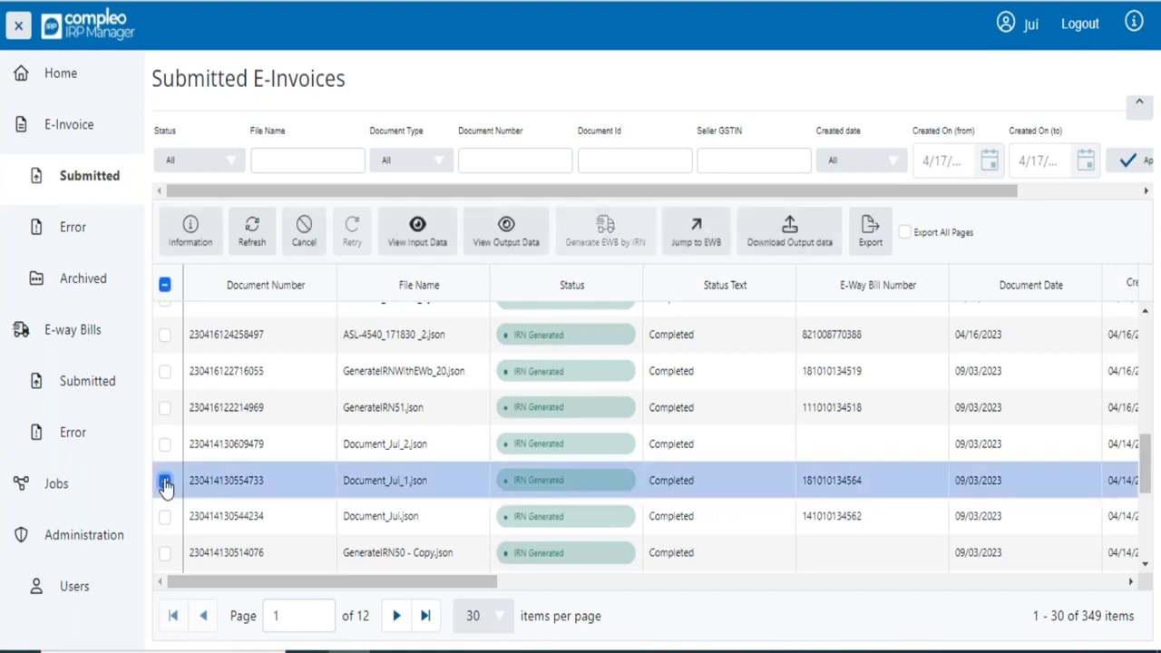
left_click(722, 241)
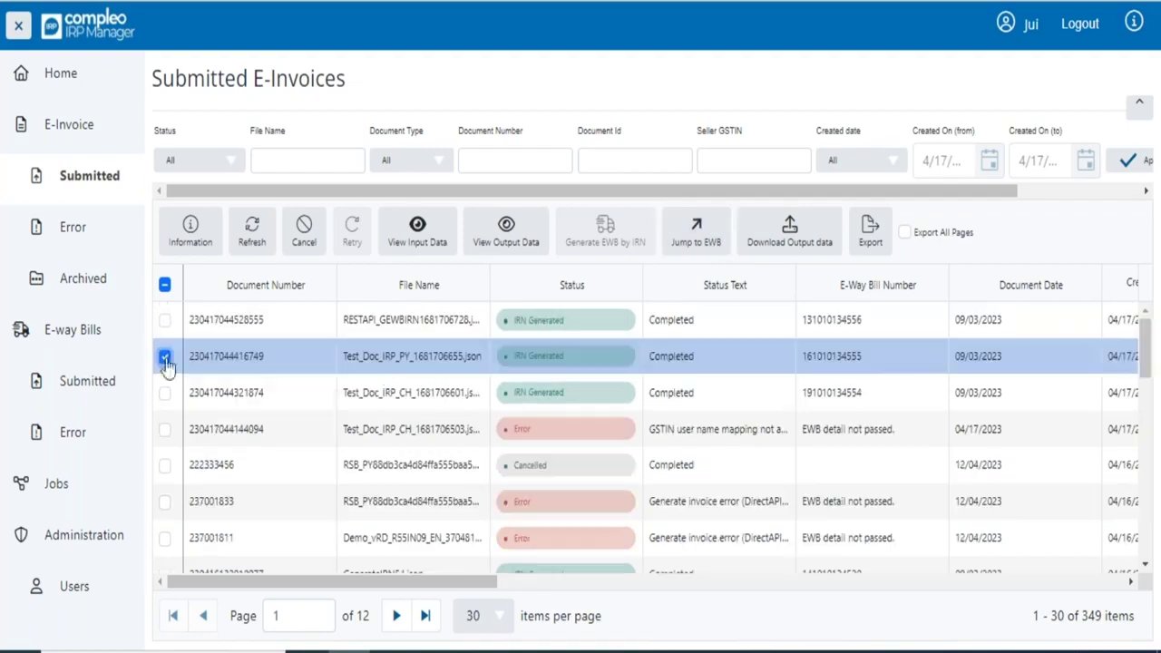
left_click(686, 236)
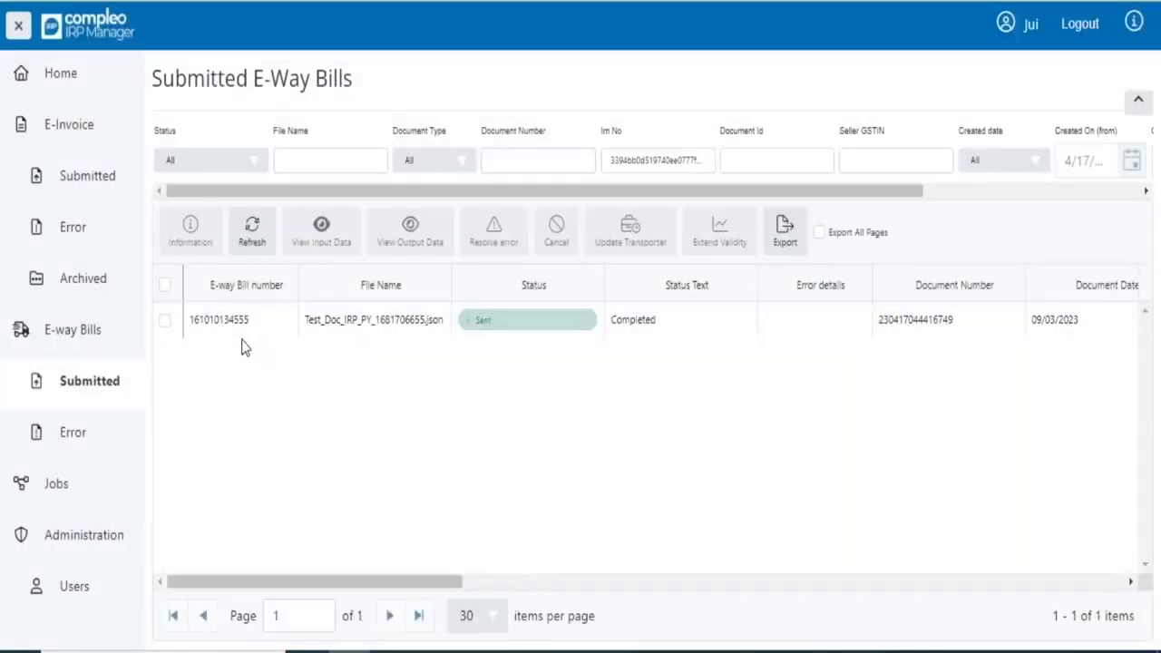
left_click(107, 228)
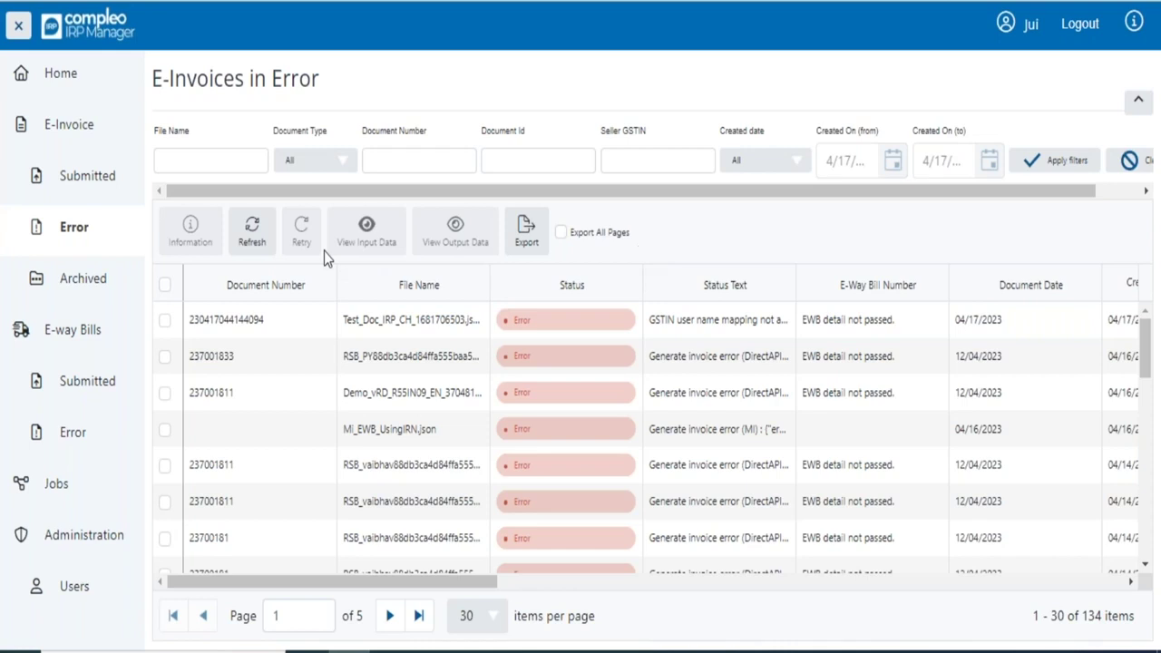
- Browse the 11 Archived E-Invoices, briefly selecting the GenerateIRN.json row, then refresh the list
left_click(84, 278)
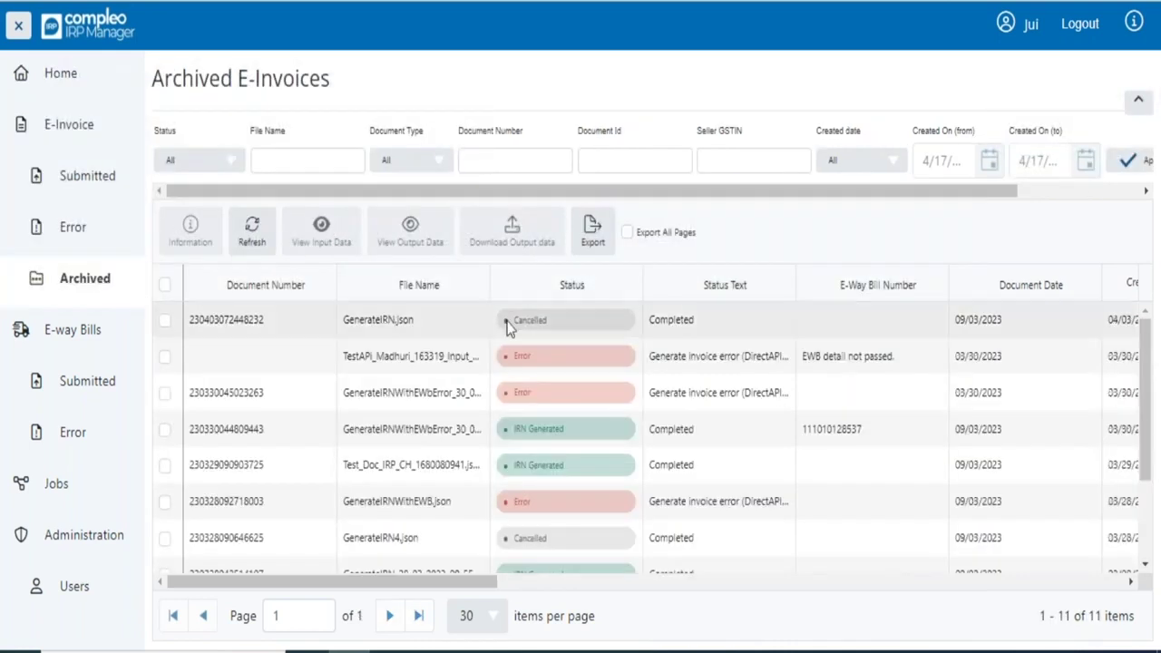
scroll(580, 399, "down", 4)
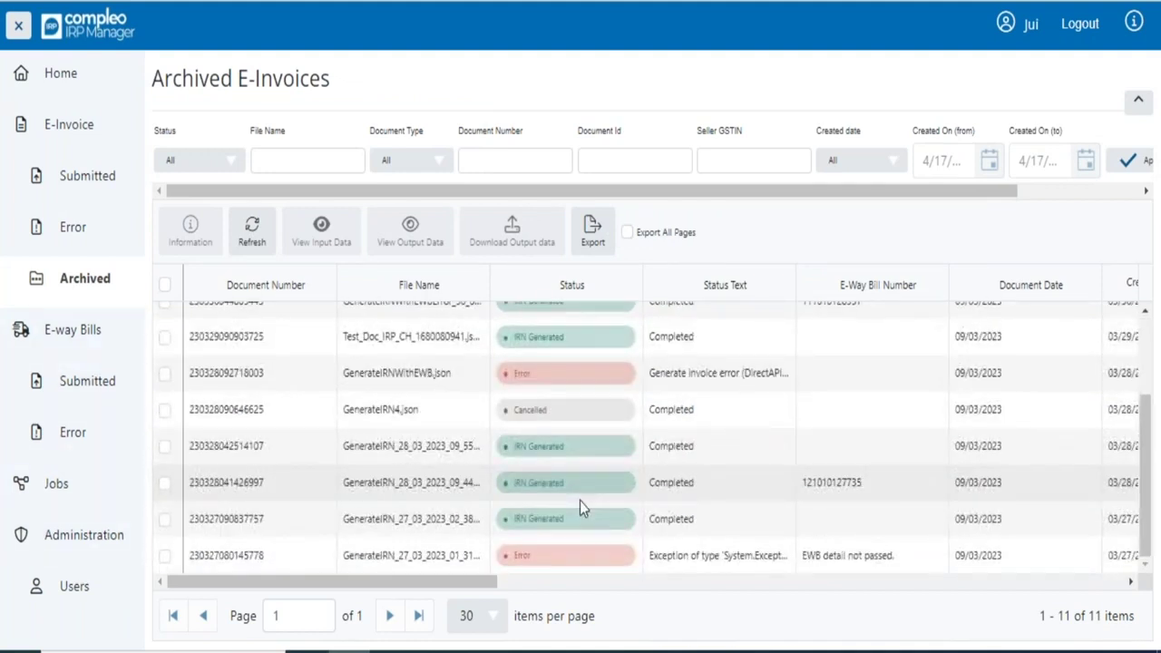
scroll(580, 501, "up", 4)
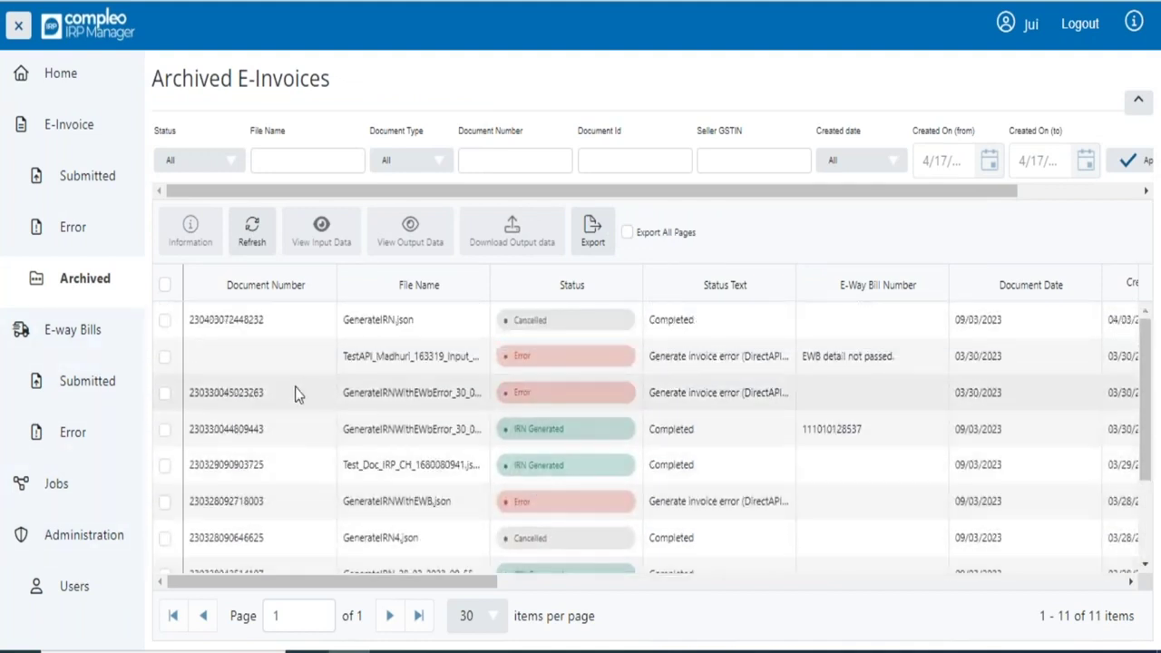
left_click(165, 322)
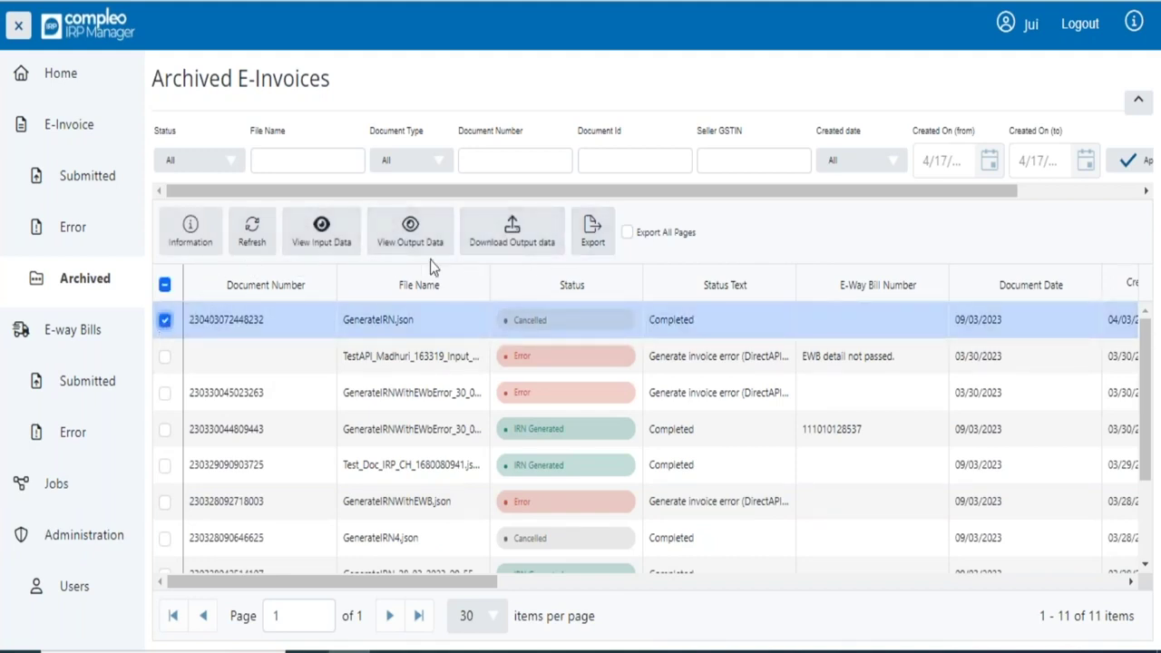
left_click(165, 320)
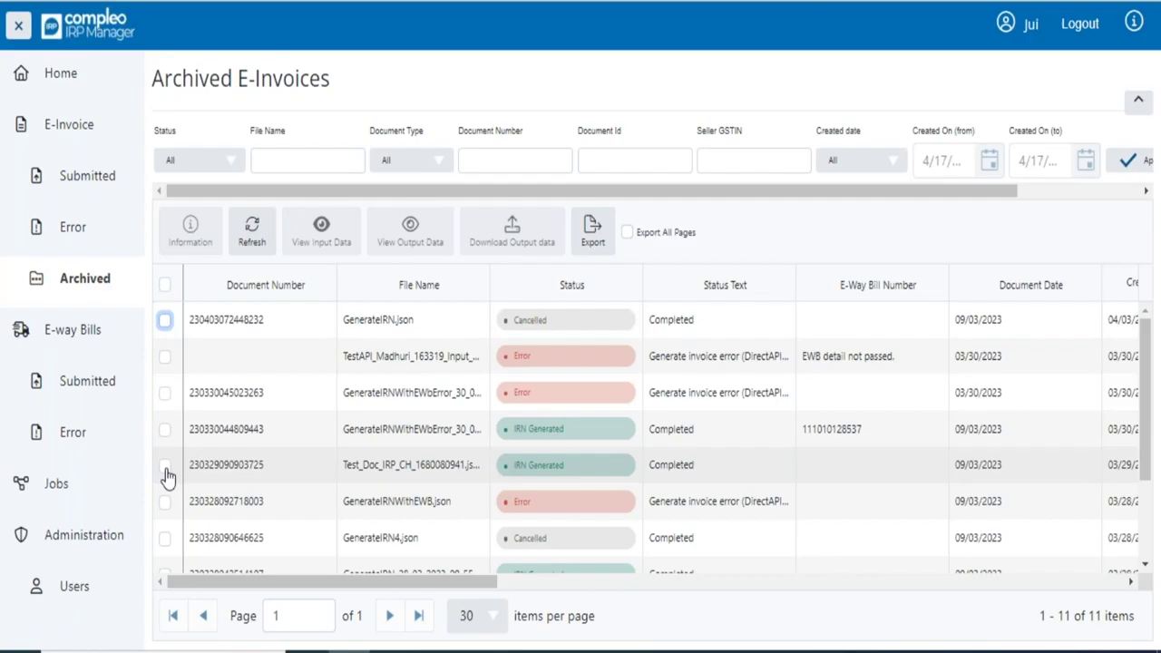
left_click(251, 231)
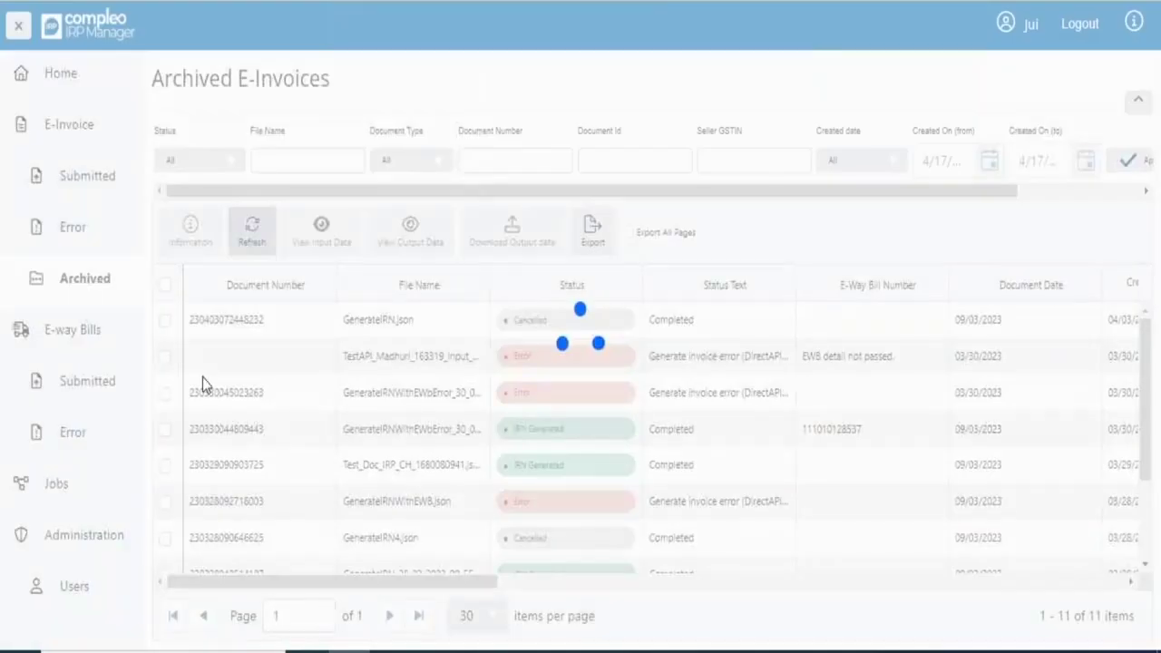